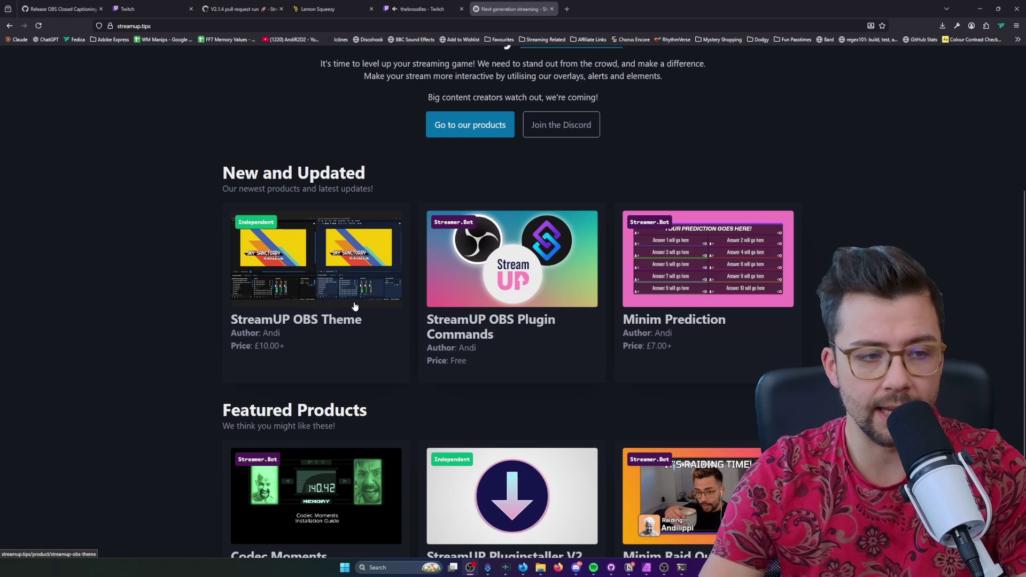
Open the StreamUP OBS Theme product page and scroll through its details.
click(299, 297)
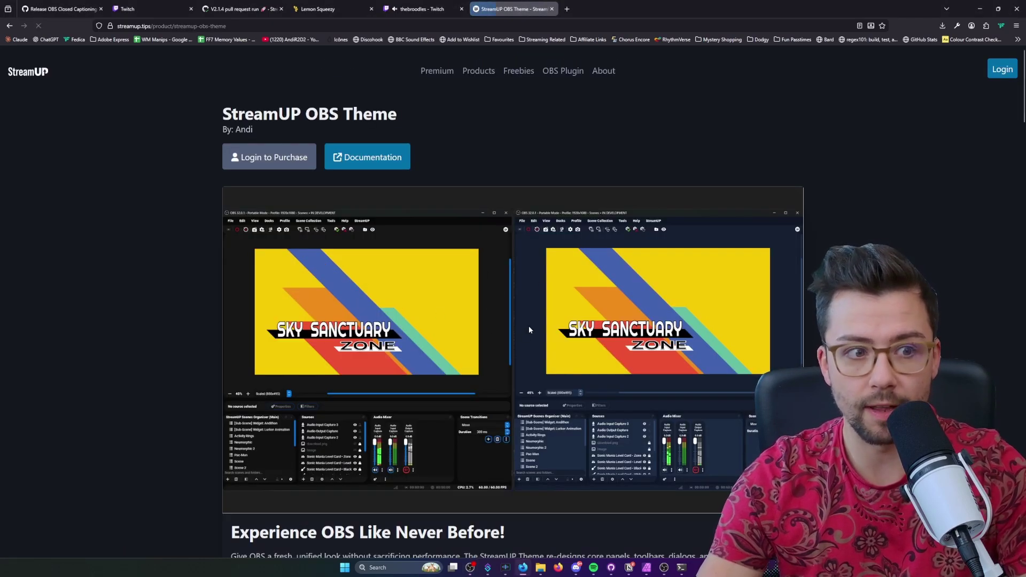
scroll(528, 326, down, 5)
scroll(530, 328, down, 20)
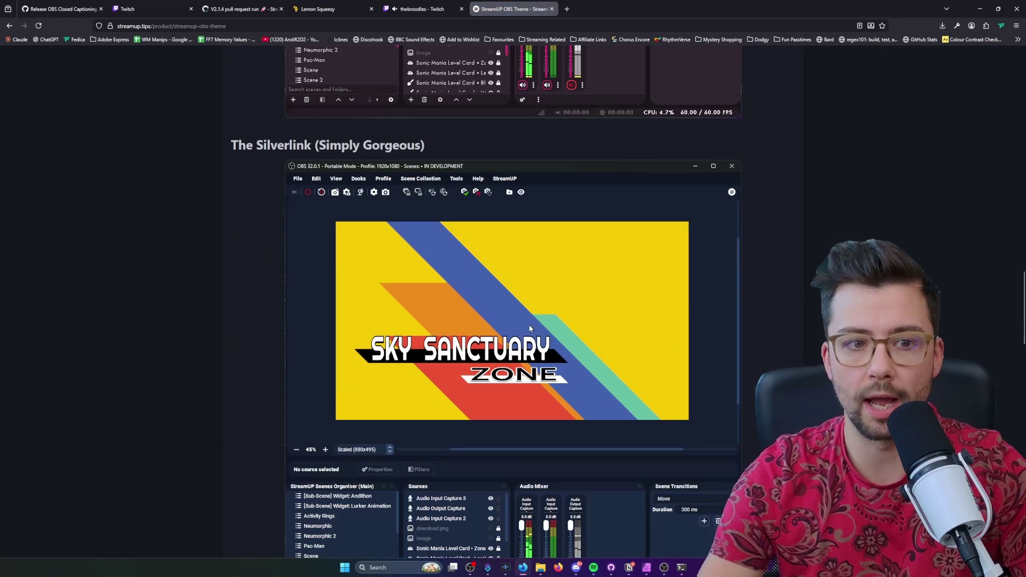
scroll(530, 328, down, 7)
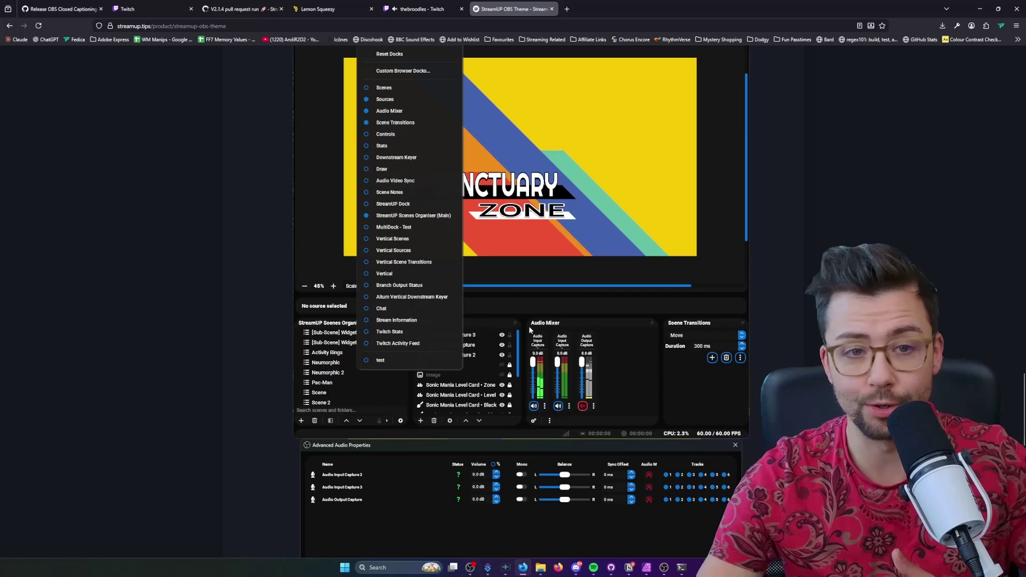
scroll(541, 332, up, 15)
scroll(541, 340, up, 15)
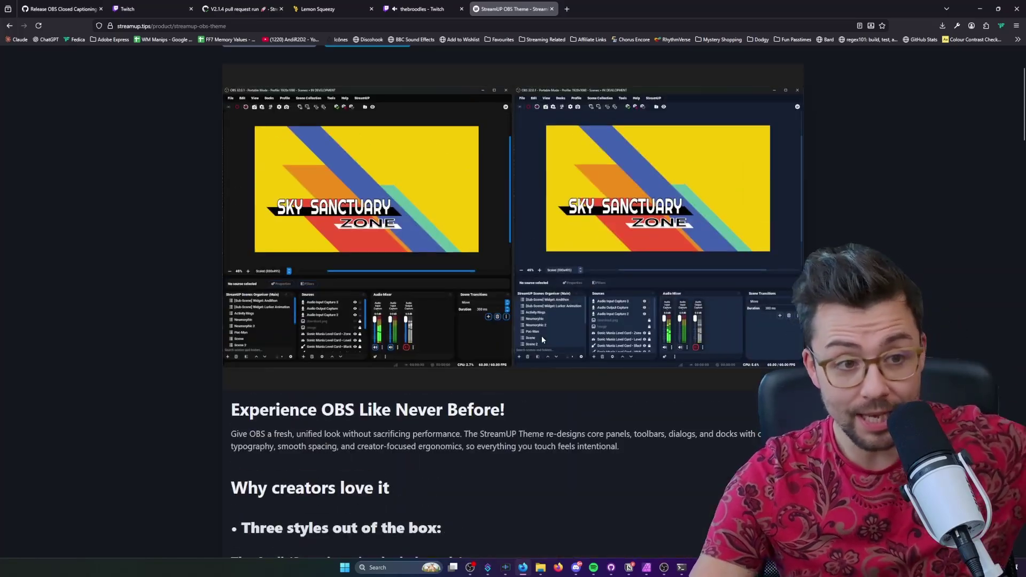
scroll(530, 359, down, 4)
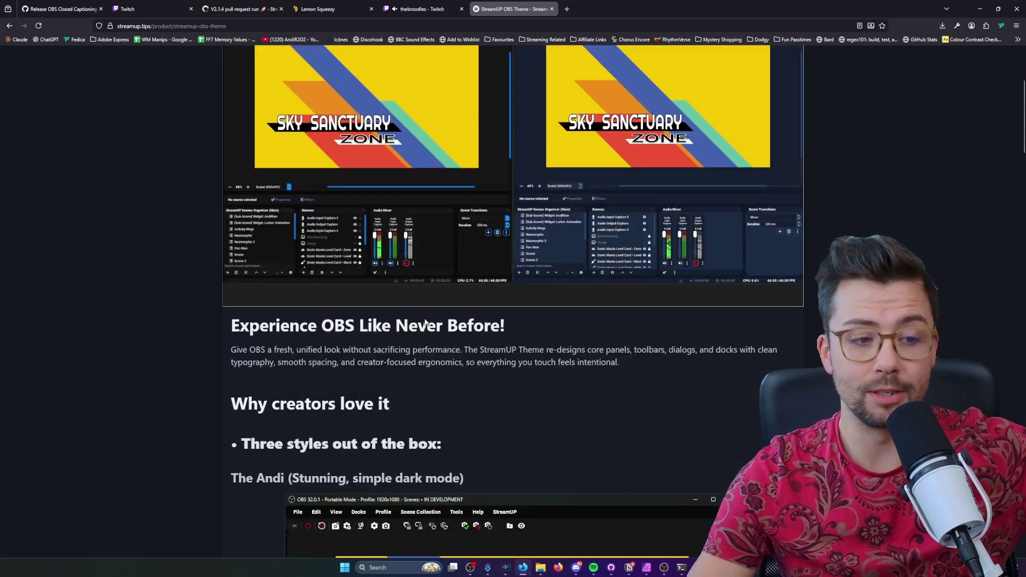
scroll(425, 322, up, 5)
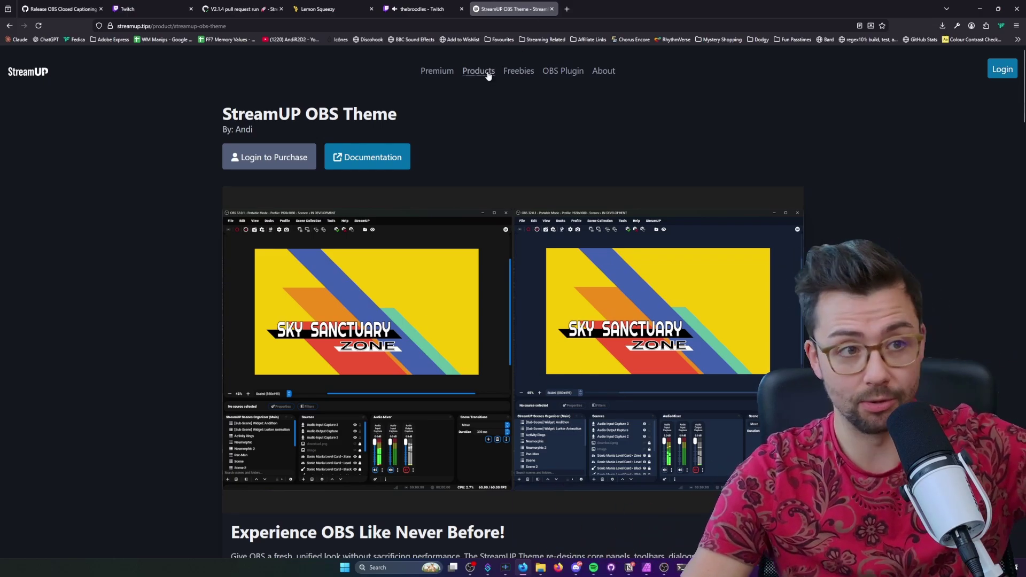
Browse the full StreamUP Products list, then bring OBS Studio to the front.
click(488, 75)
scroll(542, 267, down, 20)
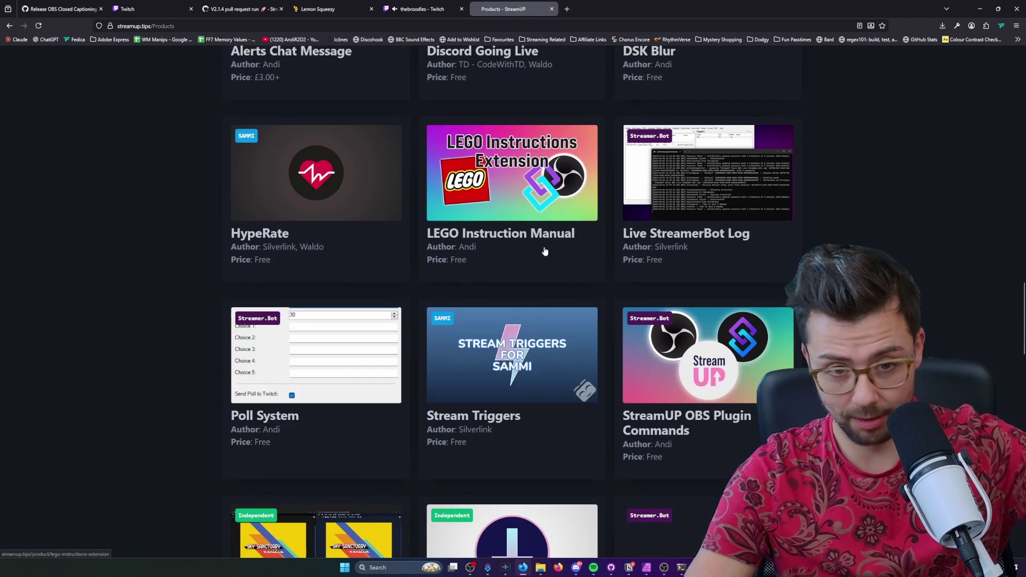
scroll(544, 250, down, 15)
scroll(544, 250, up, 5)
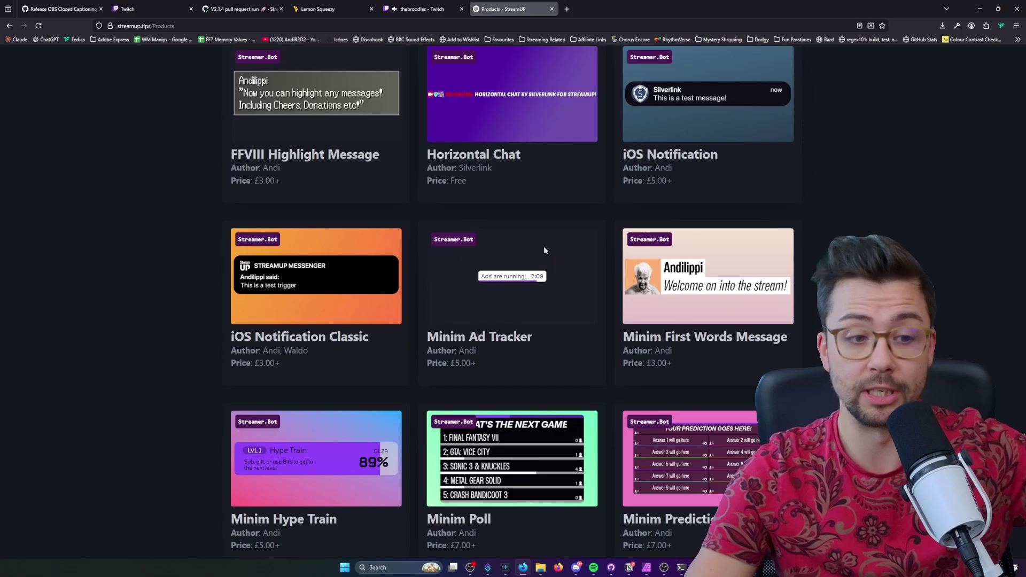
scroll(543, 250, up, 10)
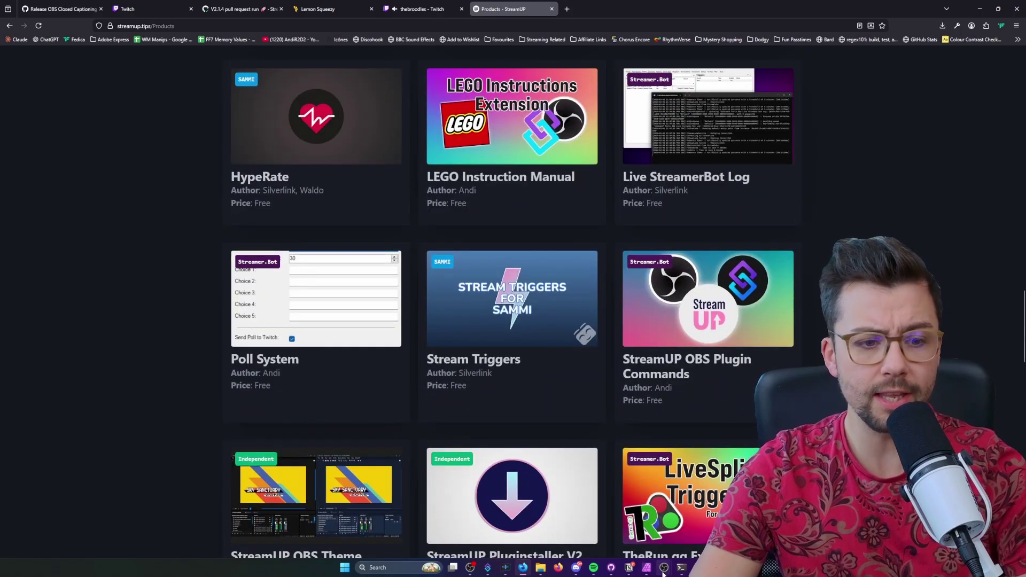
mouse_move(663, 569)
click(639, 533)
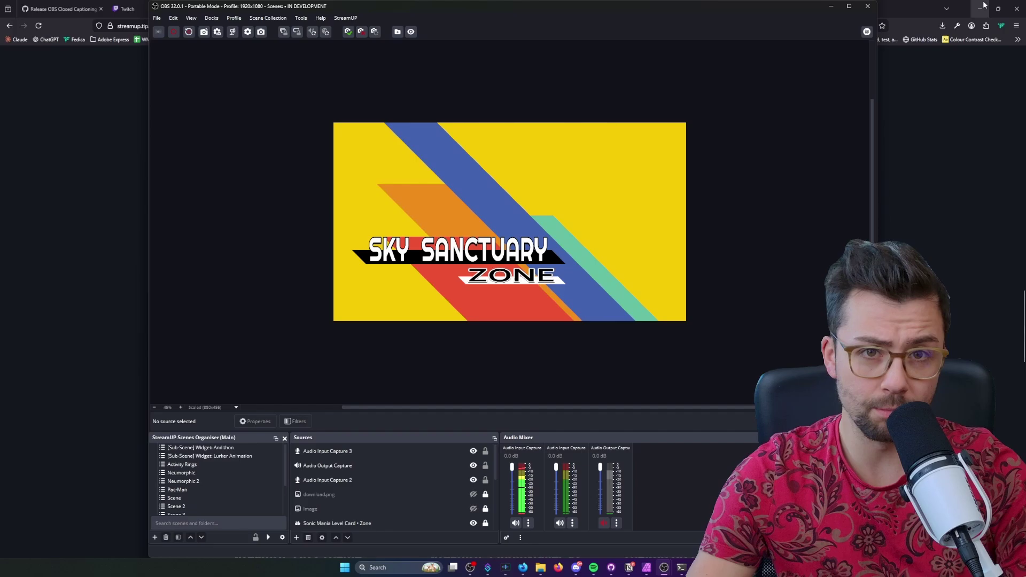
In OBS Settings > Appearance, change the theme from Yami to StreamUP with The Andi style.
drag(259, 4, 259, 3)
click(157, 18)
key(Escape)
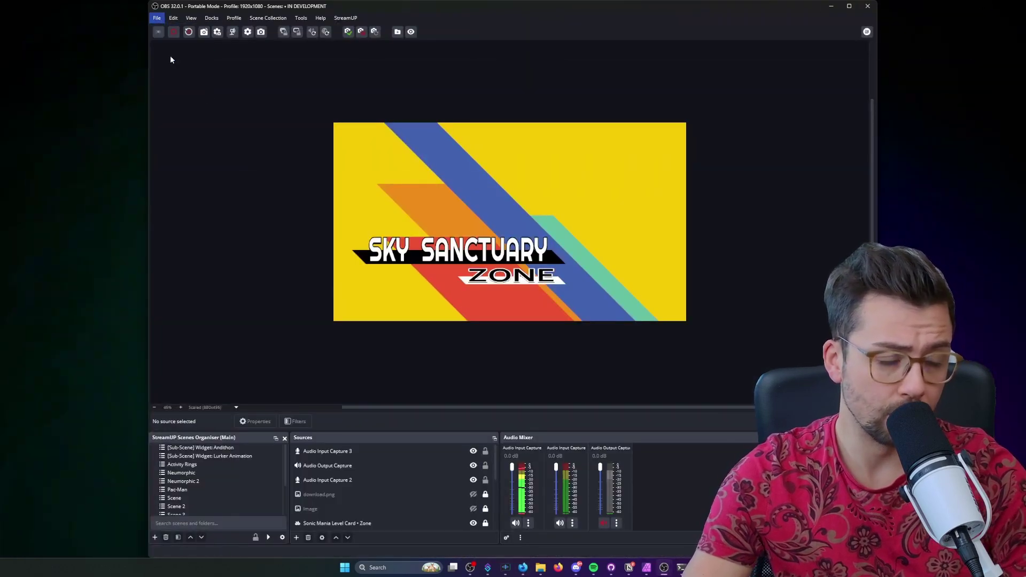
click(248, 32)
click(343, 162)
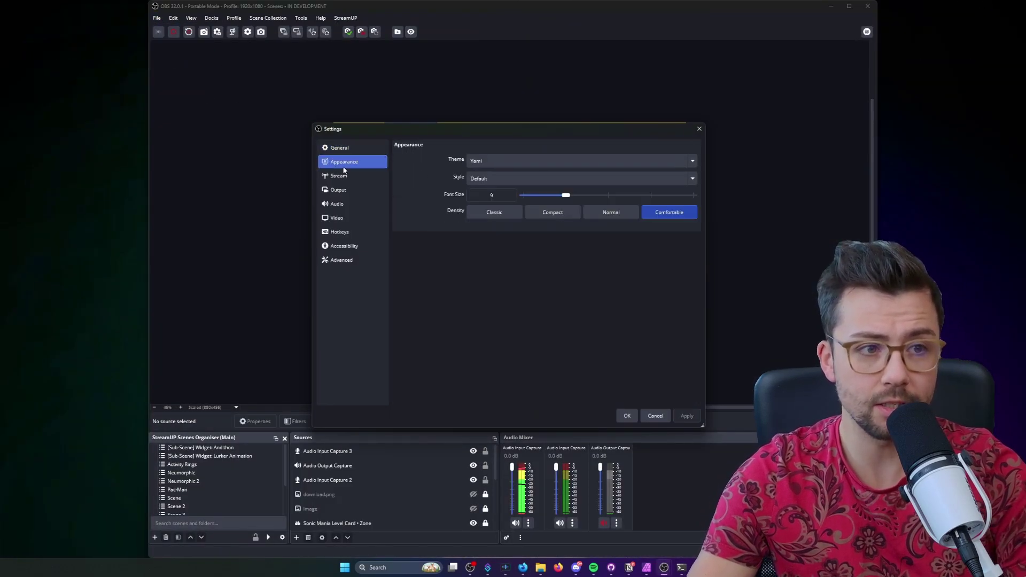
click(508, 158)
click(504, 174)
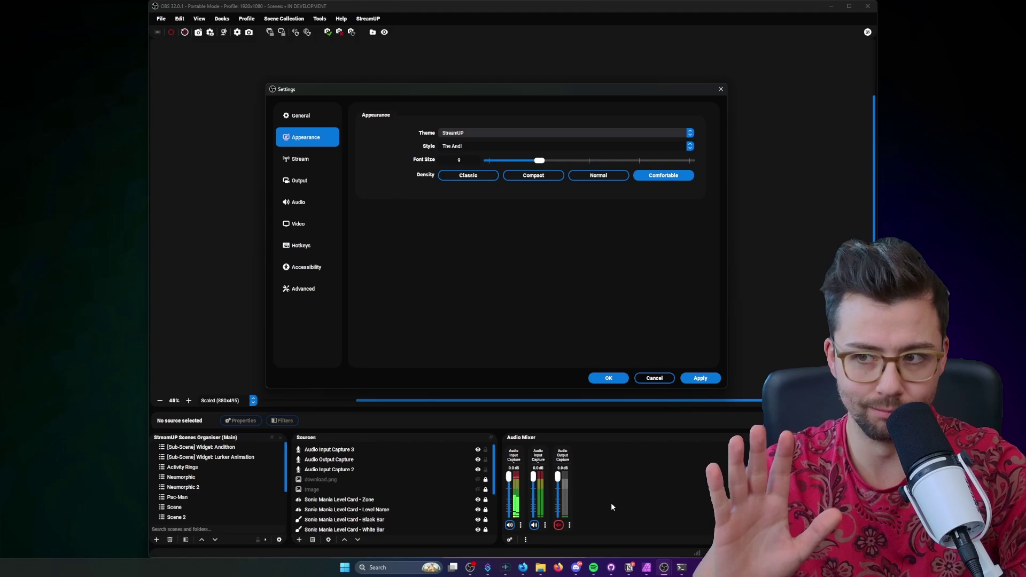
Apply font size 12 with Classic density, then apply font size 8.
click(690, 159)
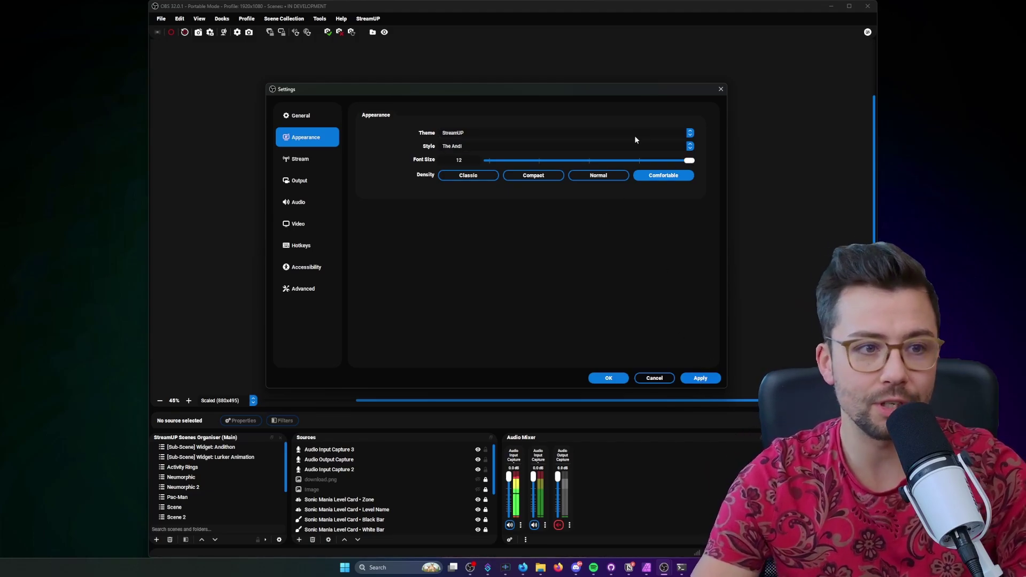
click(701, 379)
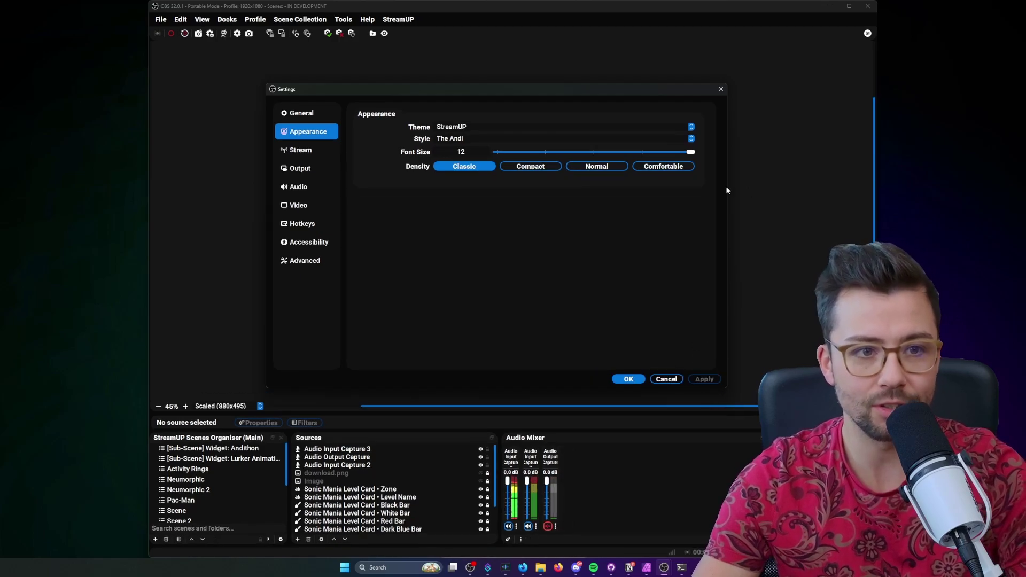
click(496, 152)
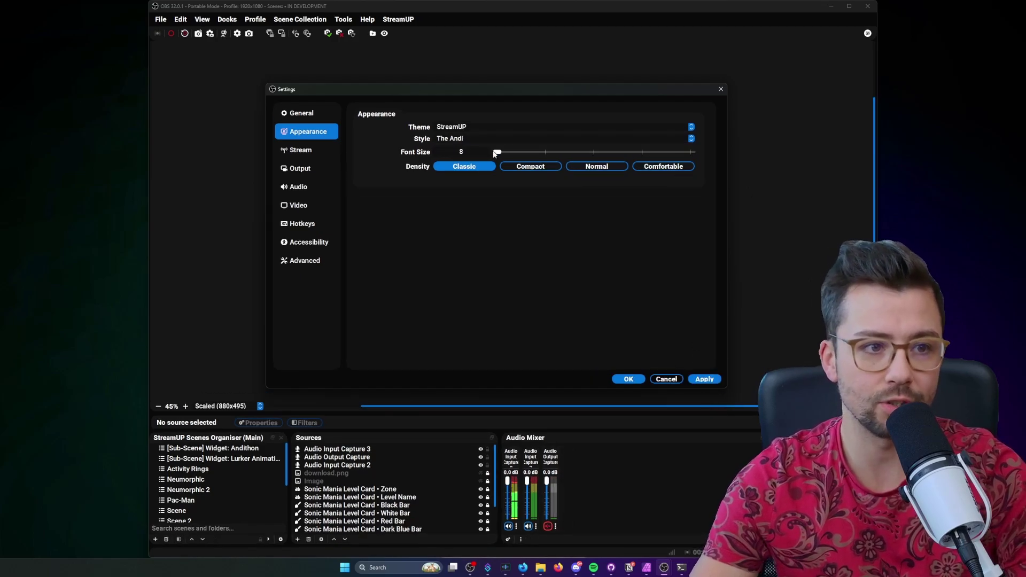
click(704, 379)
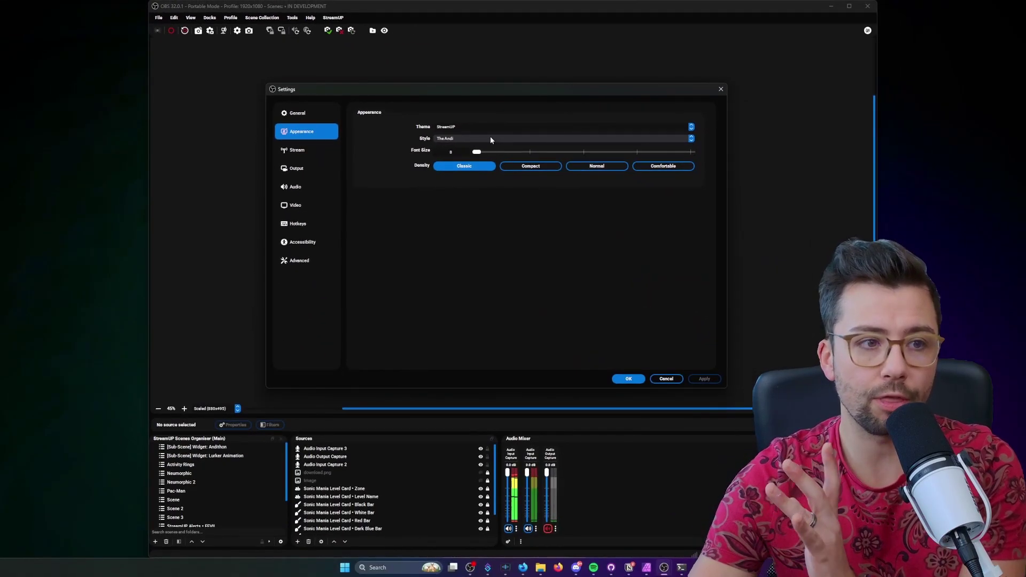
Switch the StreamUP style to The CodeWithTD, then to The Silverlink.
click(491, 140)
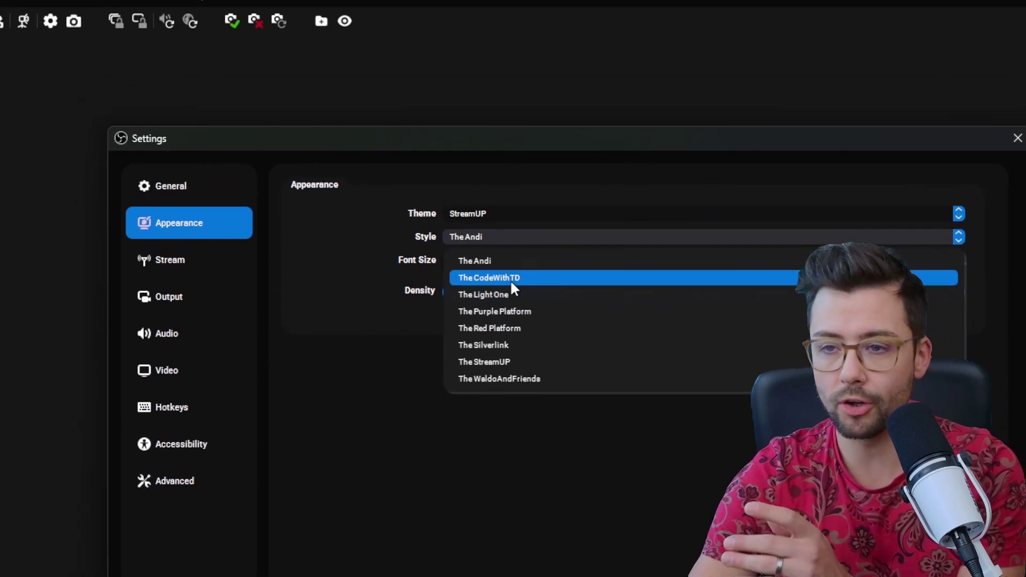
click(510, 282)
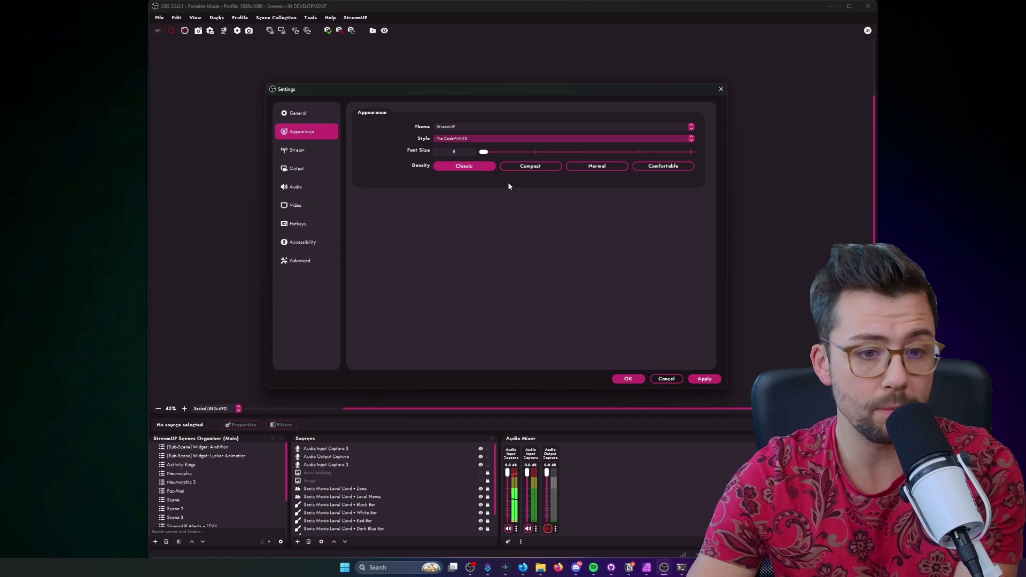
click(483, 139)
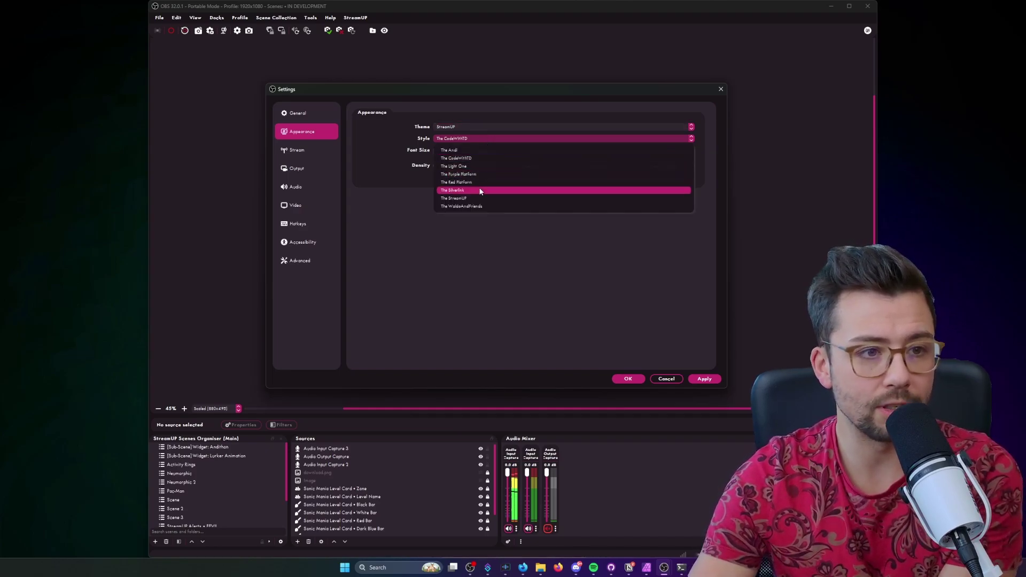
key(Escape)
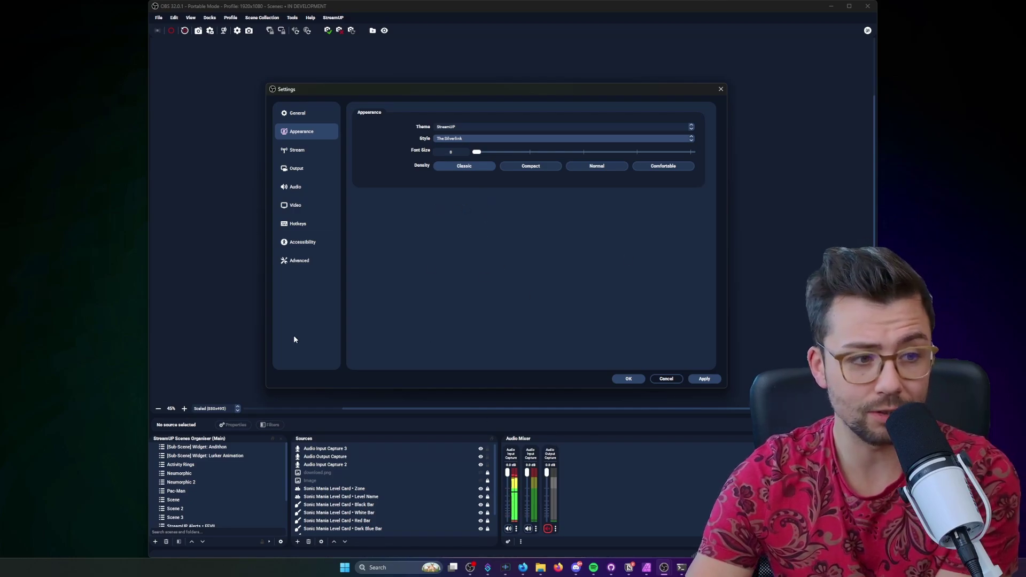
On the Stream settings page, toggle Enhanced Broadcasting off and on again.
click(289, 156)
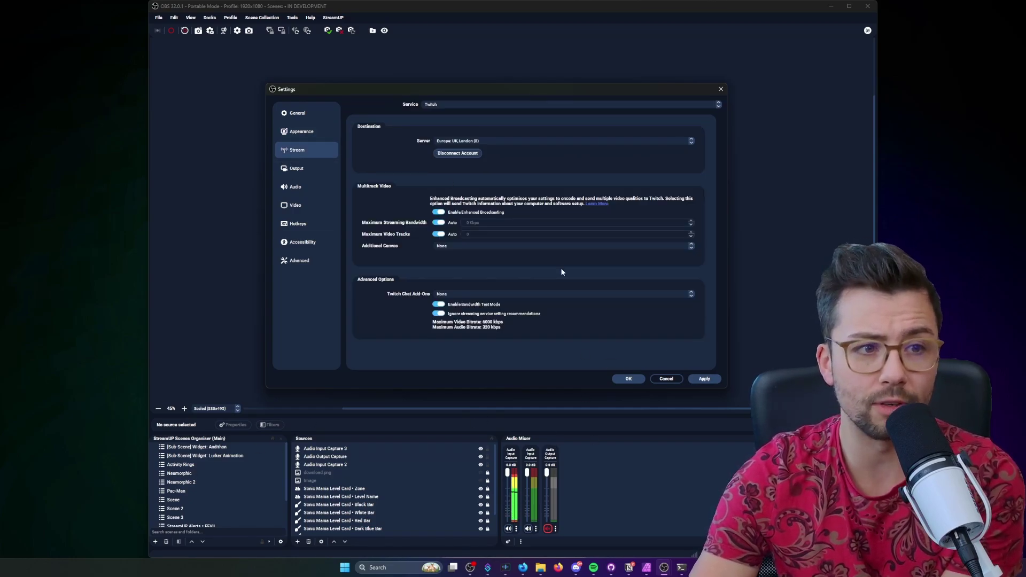
click(439, 213)
click(438, 212)
click(438, 213)
click(438, 213)
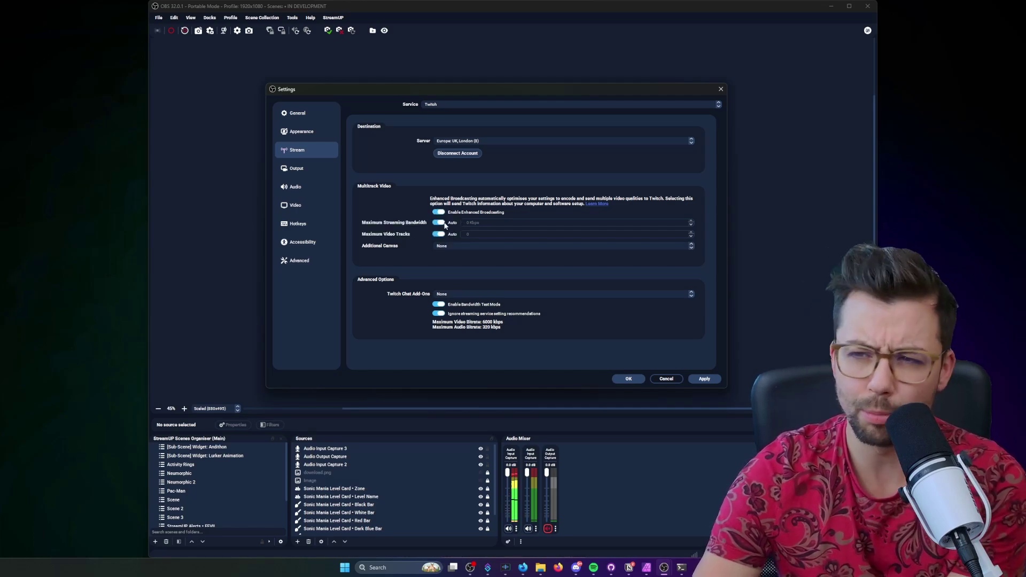
Review the General page, save the settings with OK, and open Advanced Audio Properties.
click(297, 112)
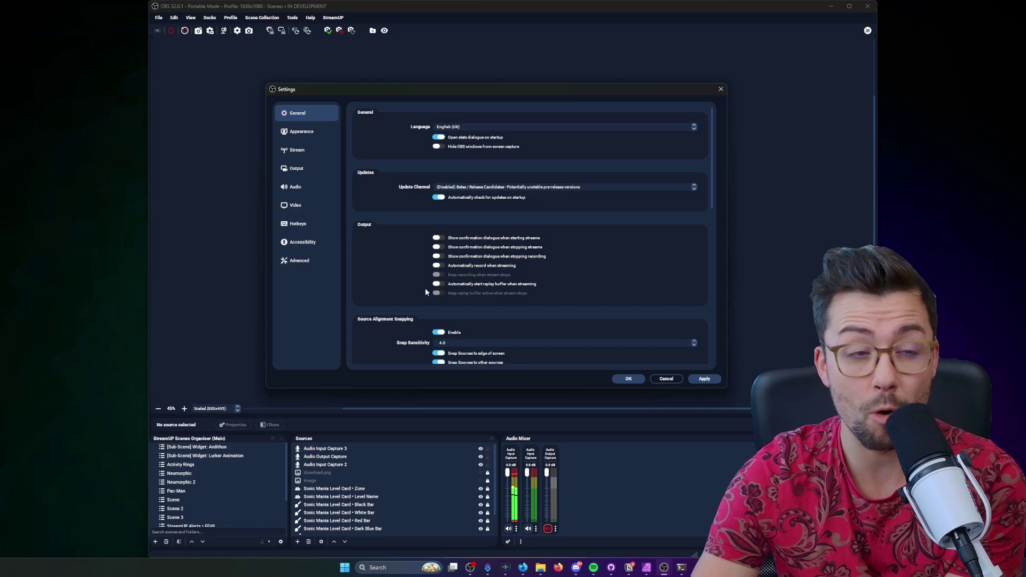
scroll(406, 272, down, 5)
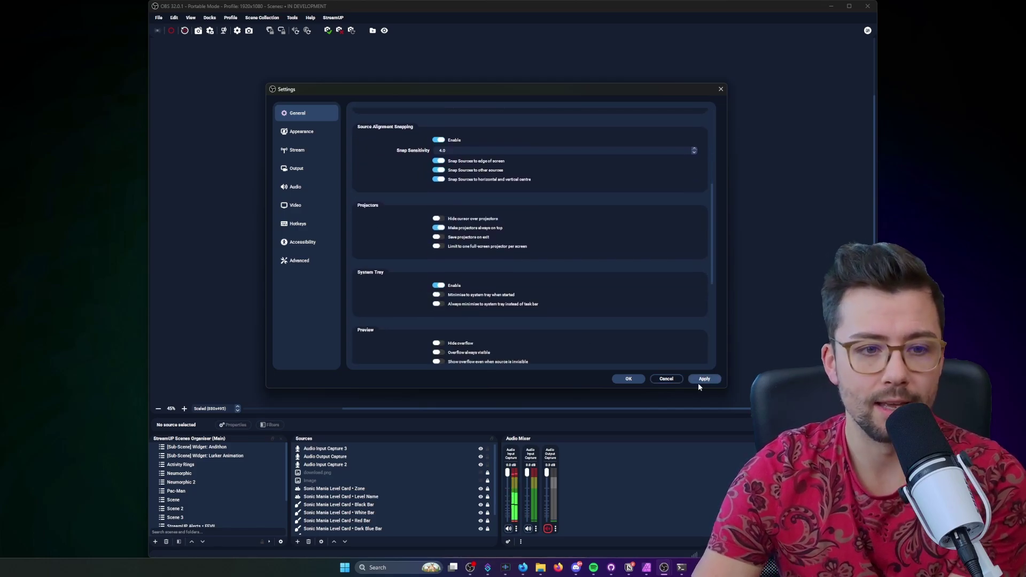
click(628, 378)
click(507, 542)
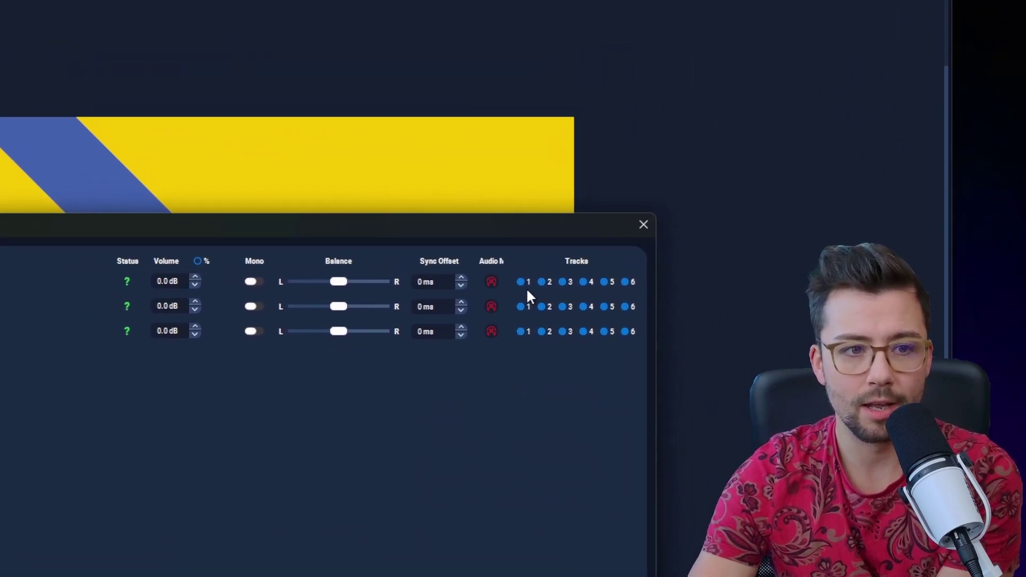
Set Audio Input Capture 2's monitoring to Monitor and Output and close the window.
click(488, 282)
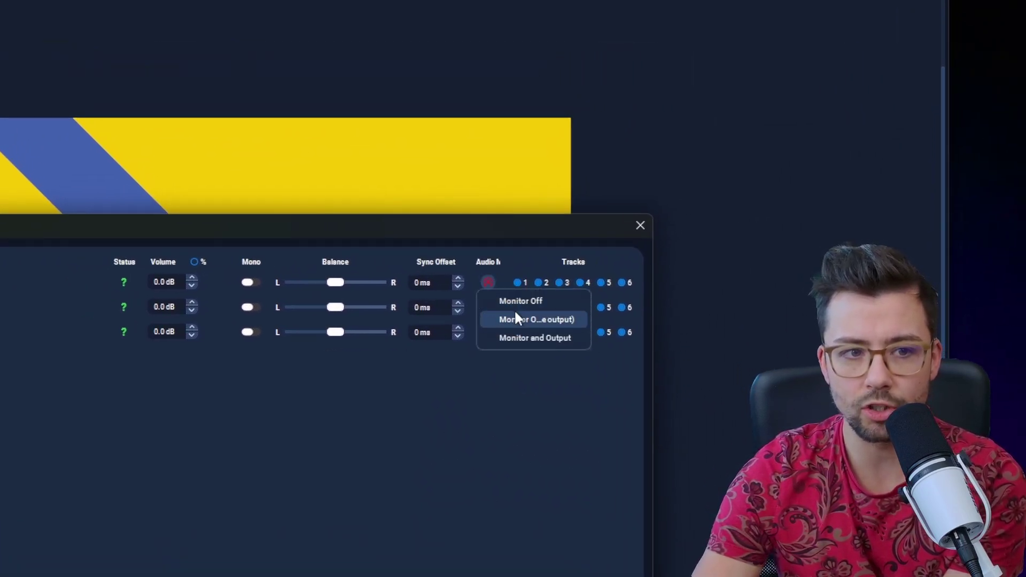
click(491, 281)
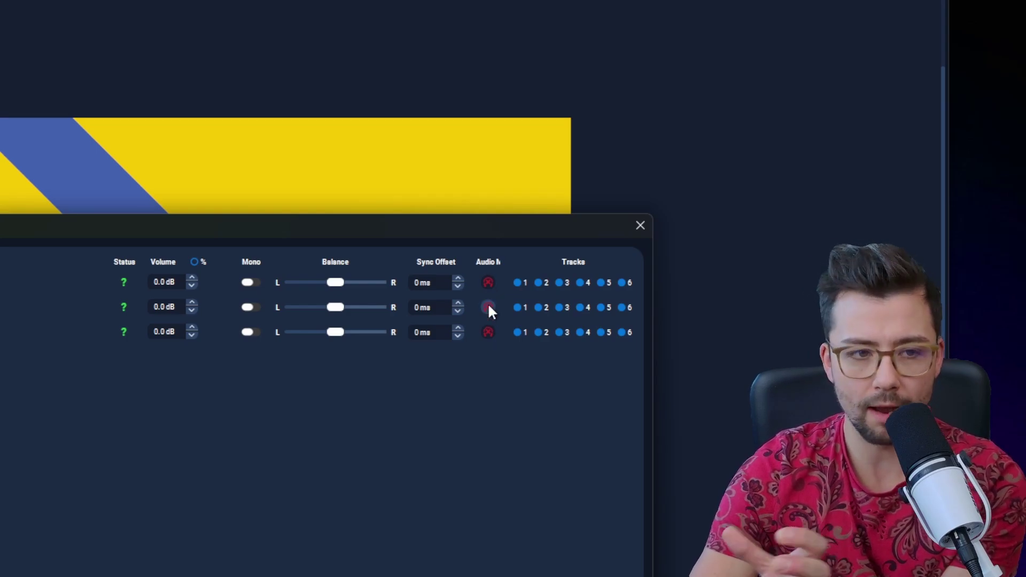
click(488, 282)
click(514, 338)
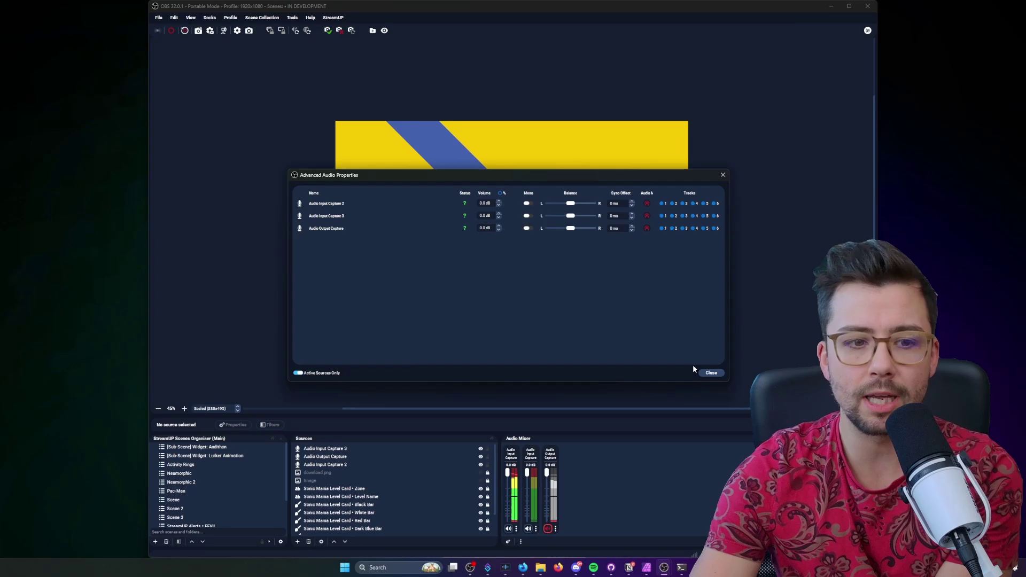
click(711, 374)
Reopen Advanced Audio Properties to adjust the first input's monitoring again, then close it.
click(508, 542)
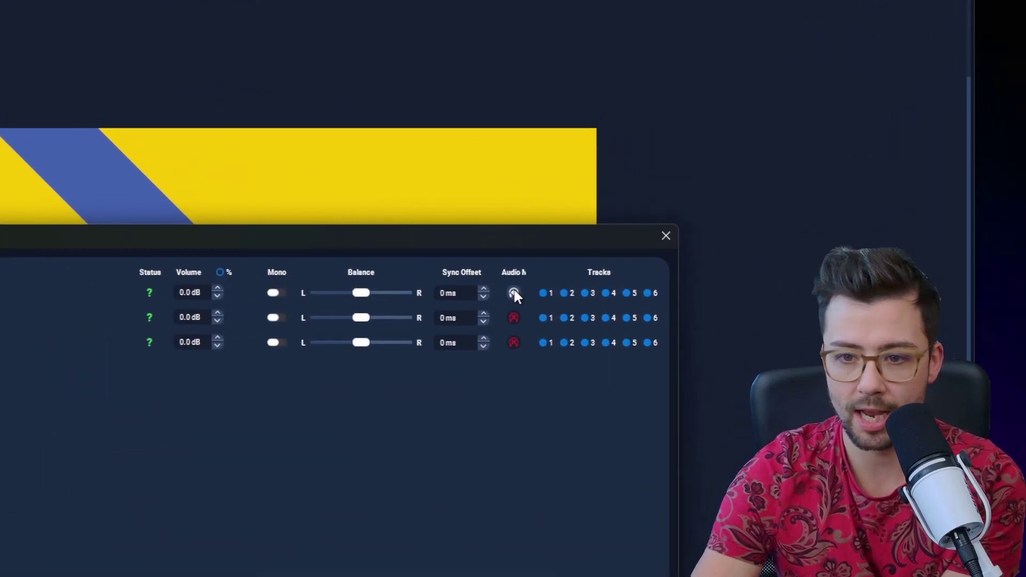
click(514, 297)
click(534, 321)
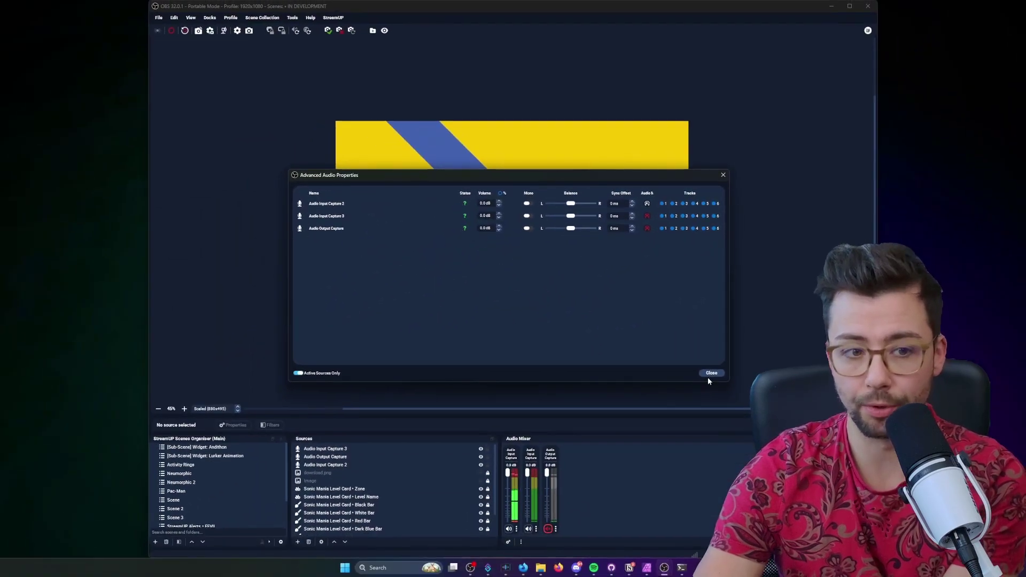
click(707, 375)
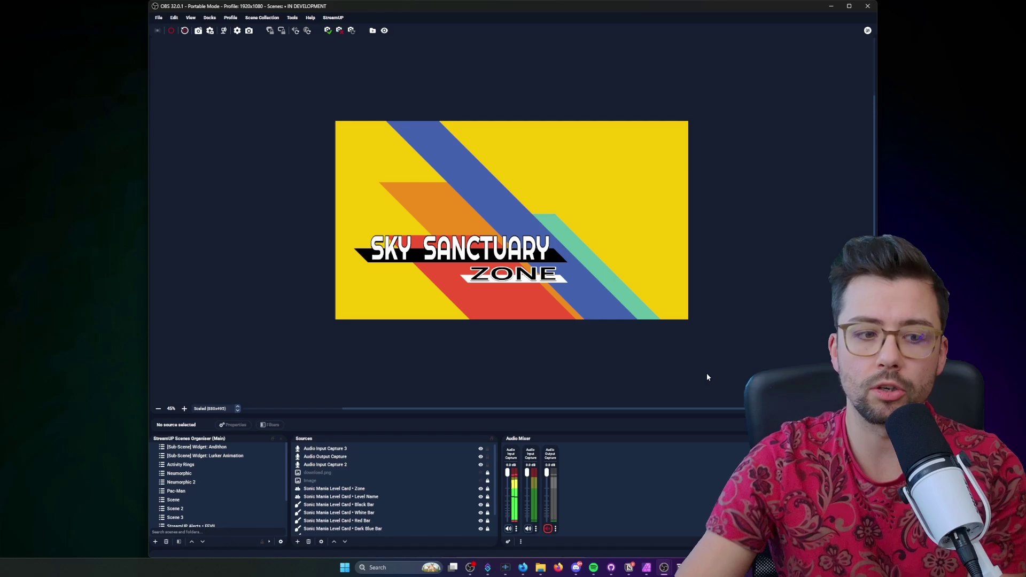
click(508, 541)
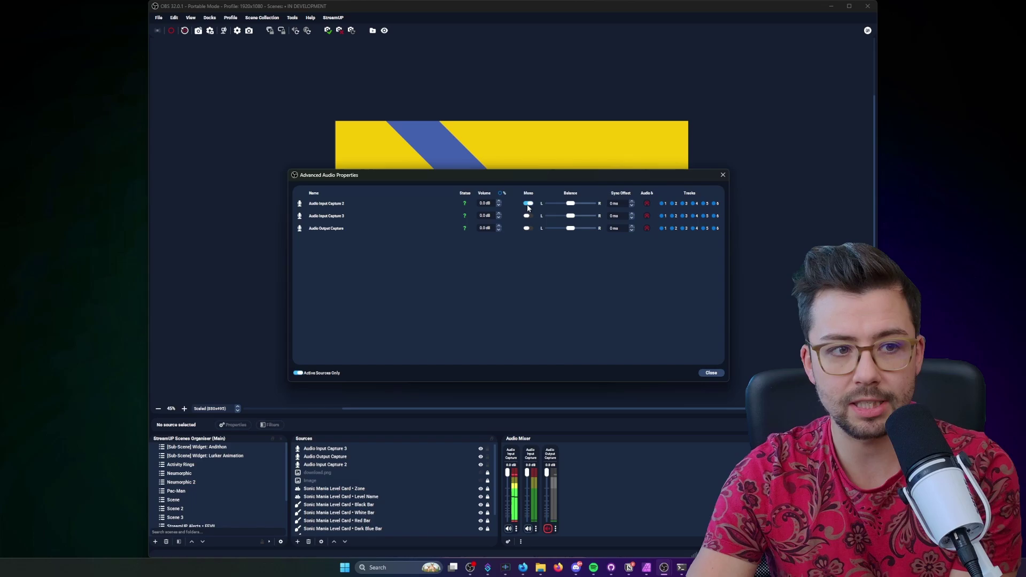
click(711, 373)
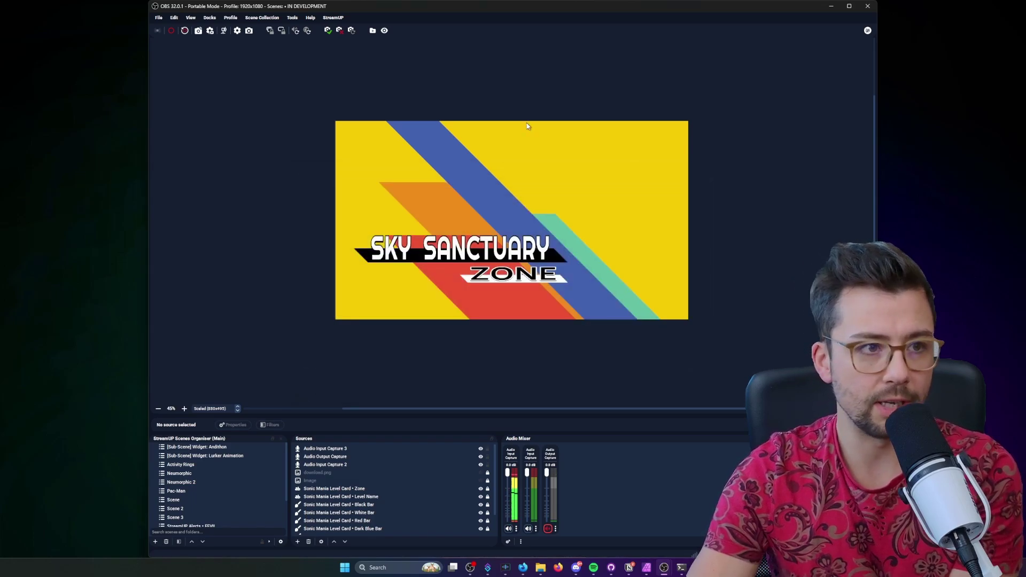
In StreamUP Settings' Toolbar section, raise the icon size from 18px to 24px.
click(333, 18)
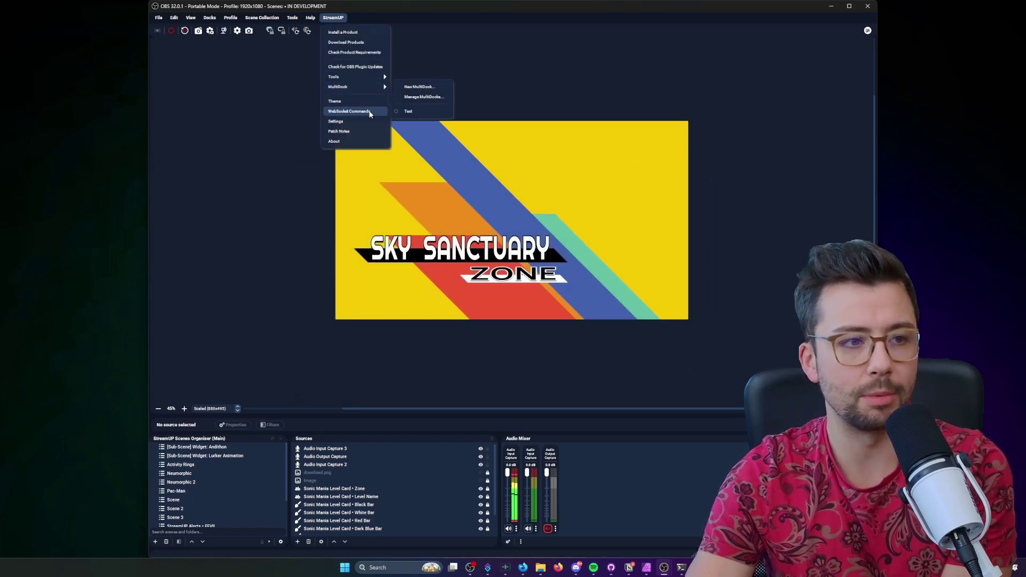
click(799, 21)
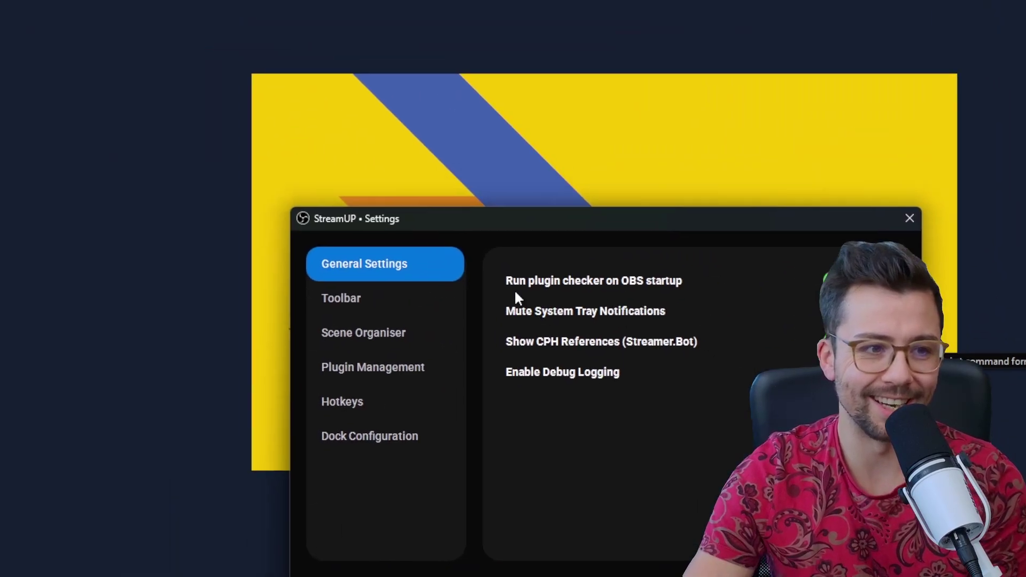
click(396, 236)
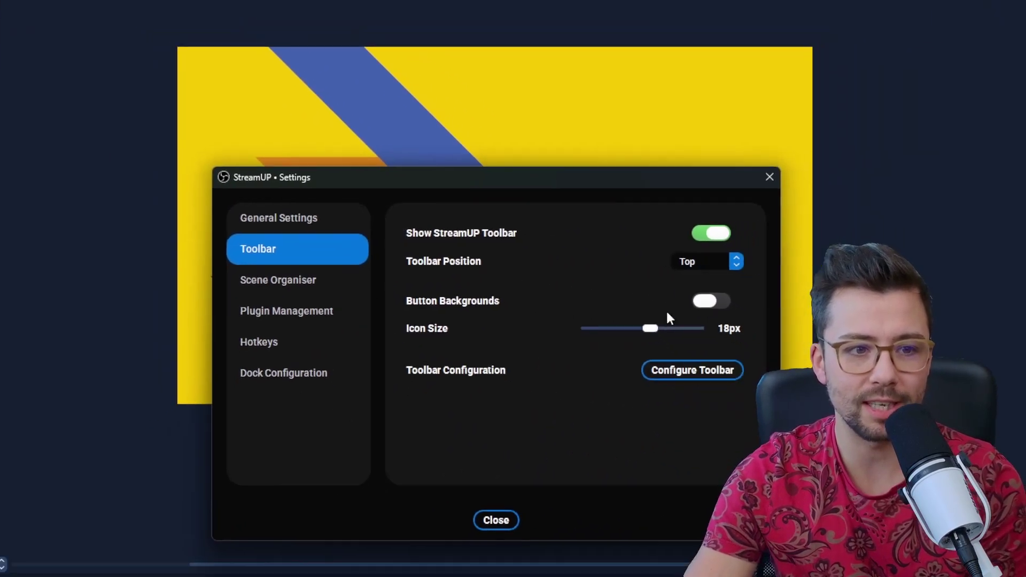
drag(911, 377, 904, 386)
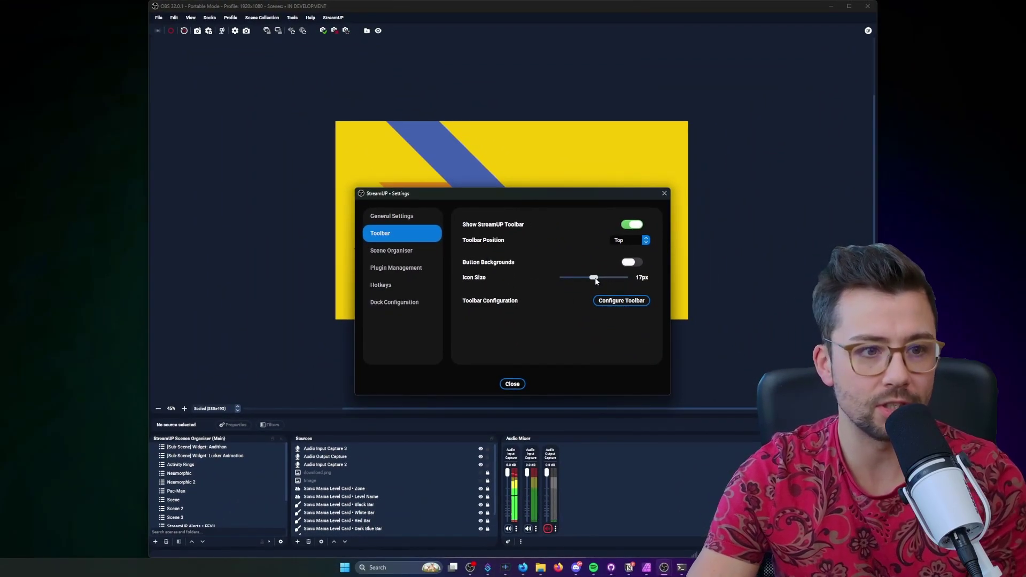
drag(596, 282, 668, 276)
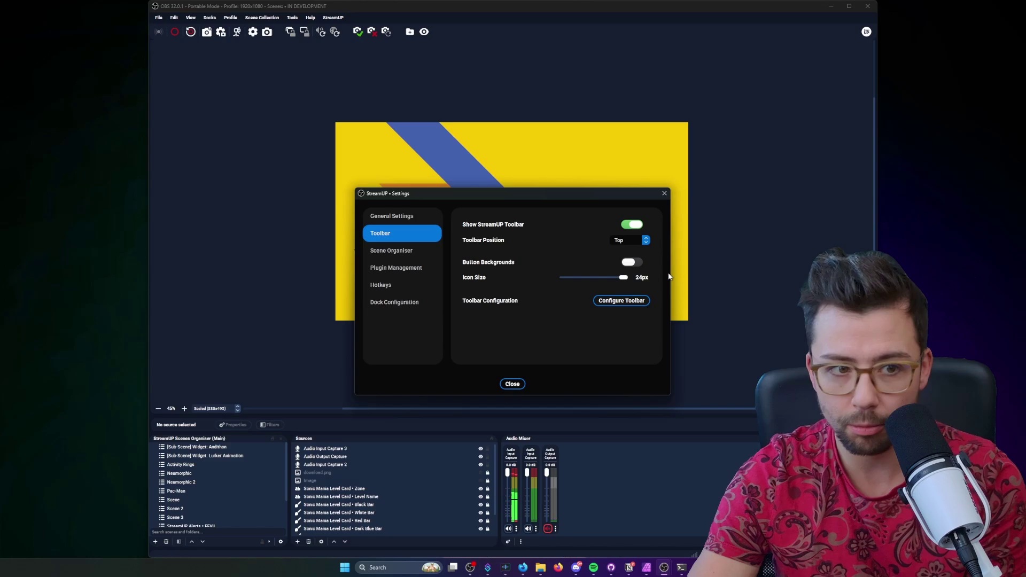
Close the StreamUP Settings dialog with its X button.
click(664, 192)
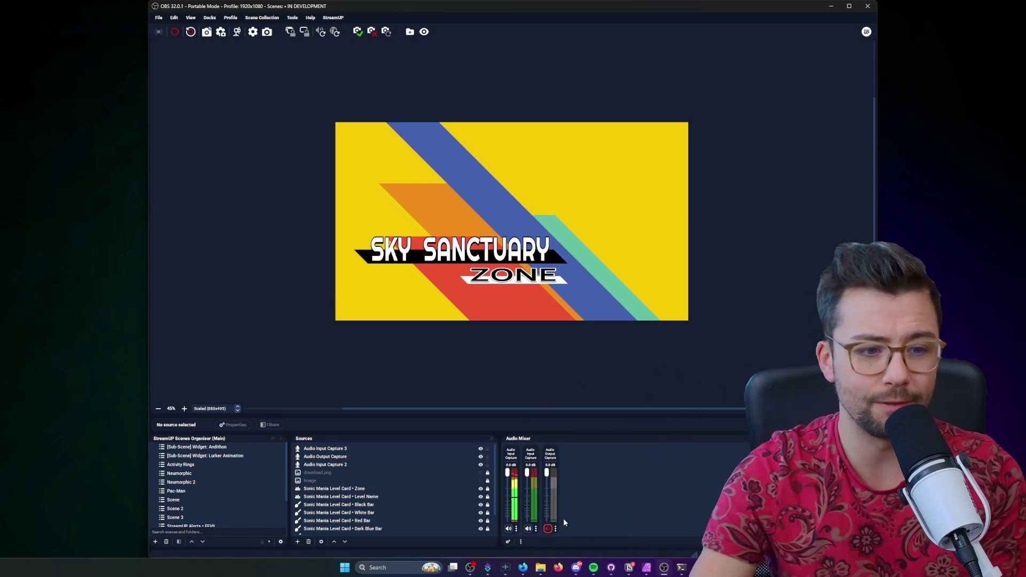
In the browser, scroll the StreamUP OBS Theme page down to Technical Specification and back up.
click(522, 567)
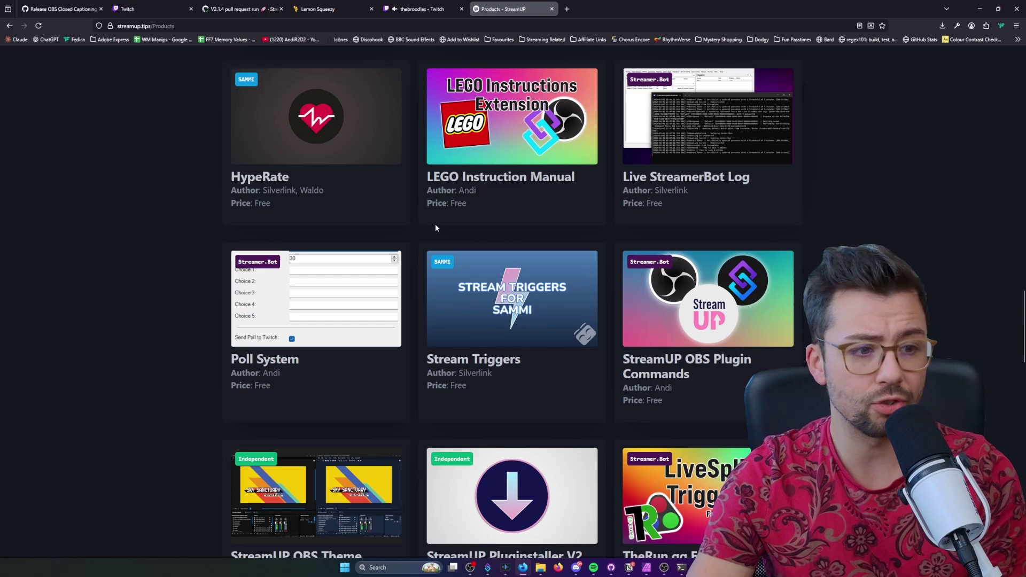
scroll(414, 276, down, 3)
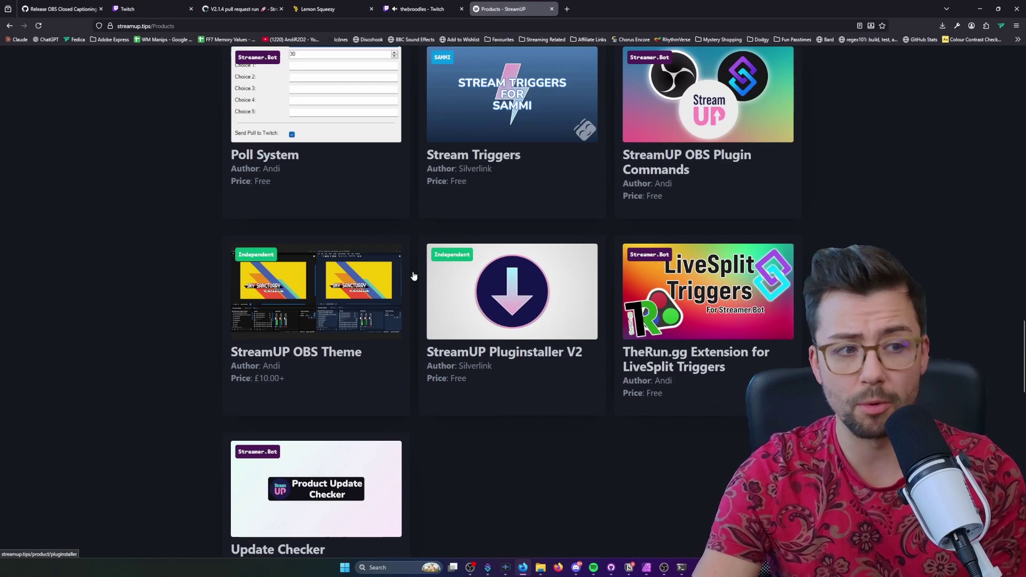
click(306, 366)
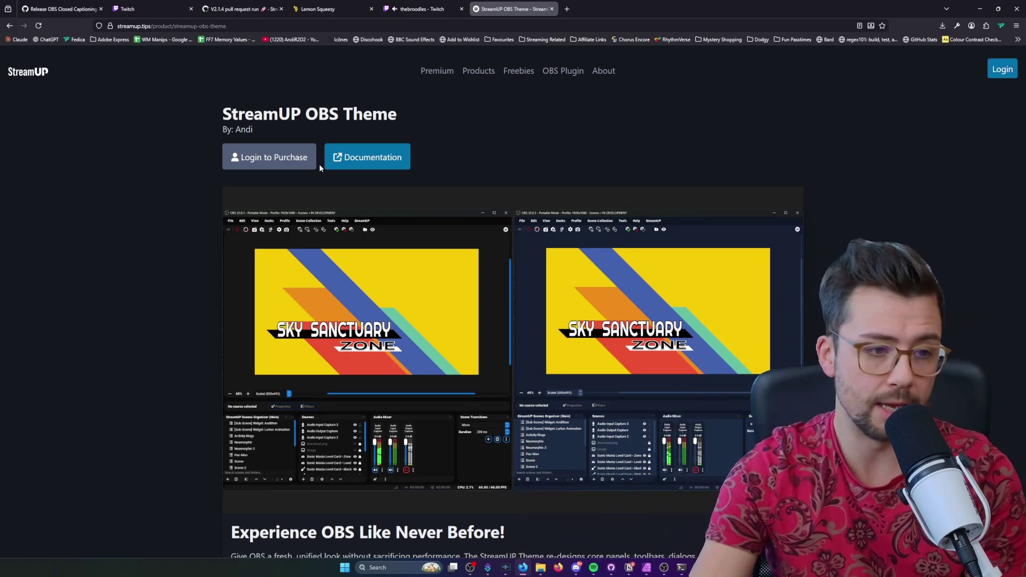
scroll(319, 165, down, 6)
scroll(487, 251, down, 18)
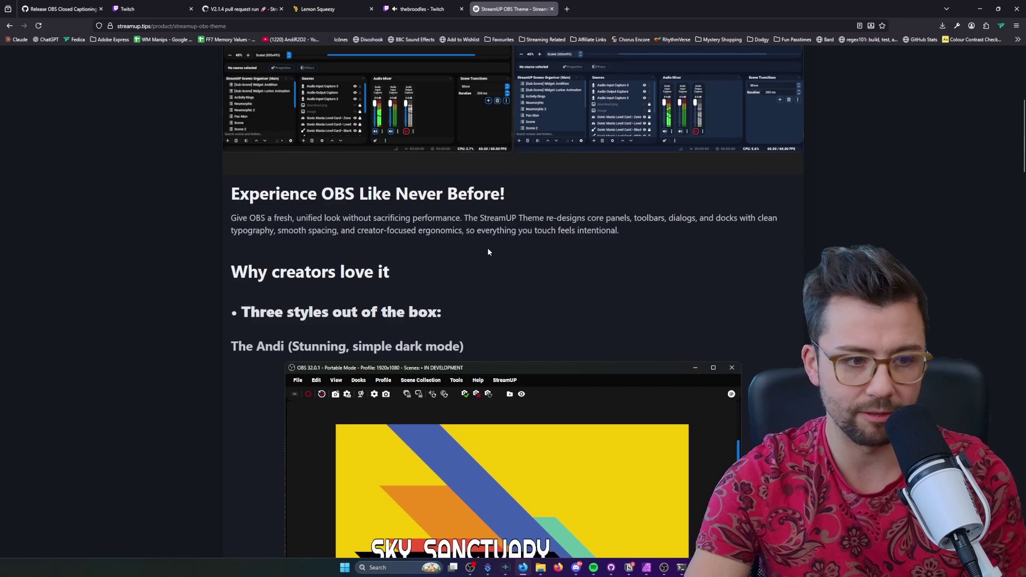
scroll(571, 251, down, 20)
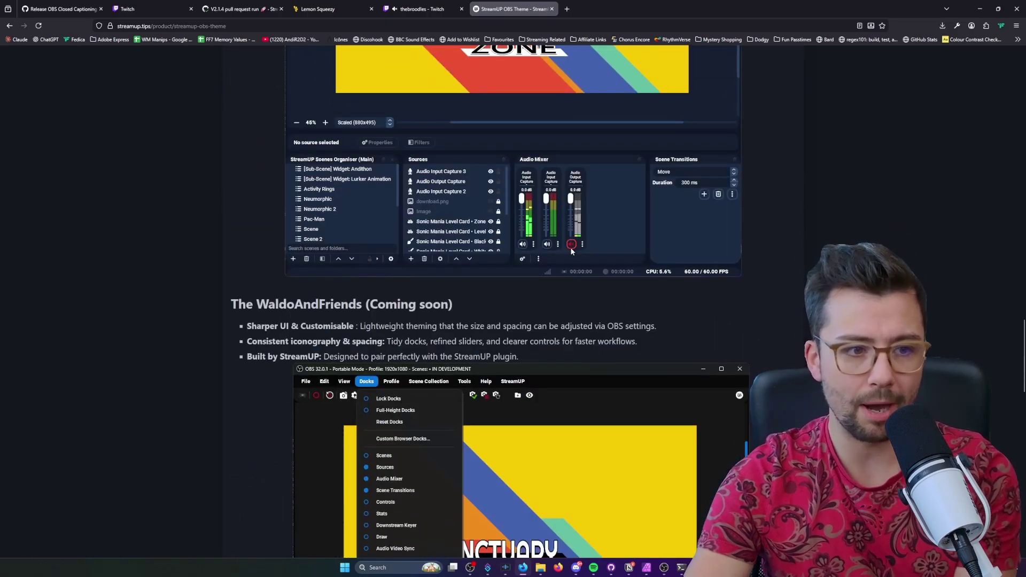
scroll(571, 251, down, 1)
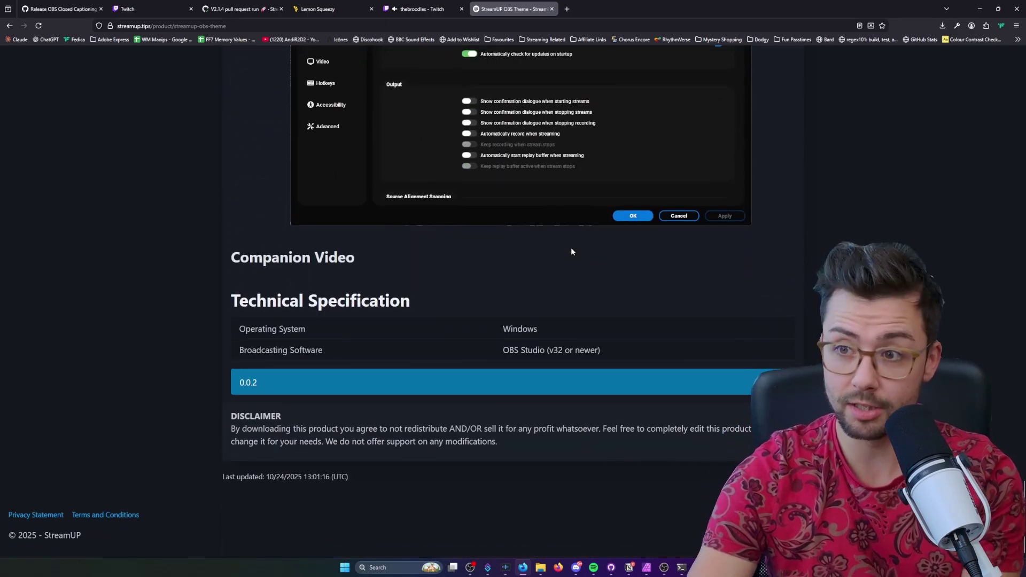
scroll(582, 270, up, 20)
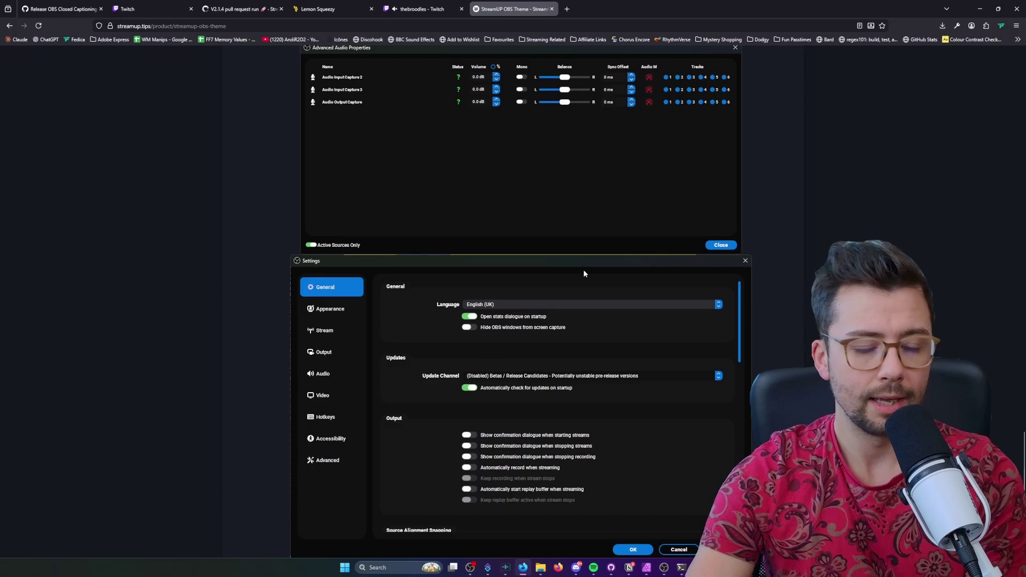
scroll(583, 273, up, 20)
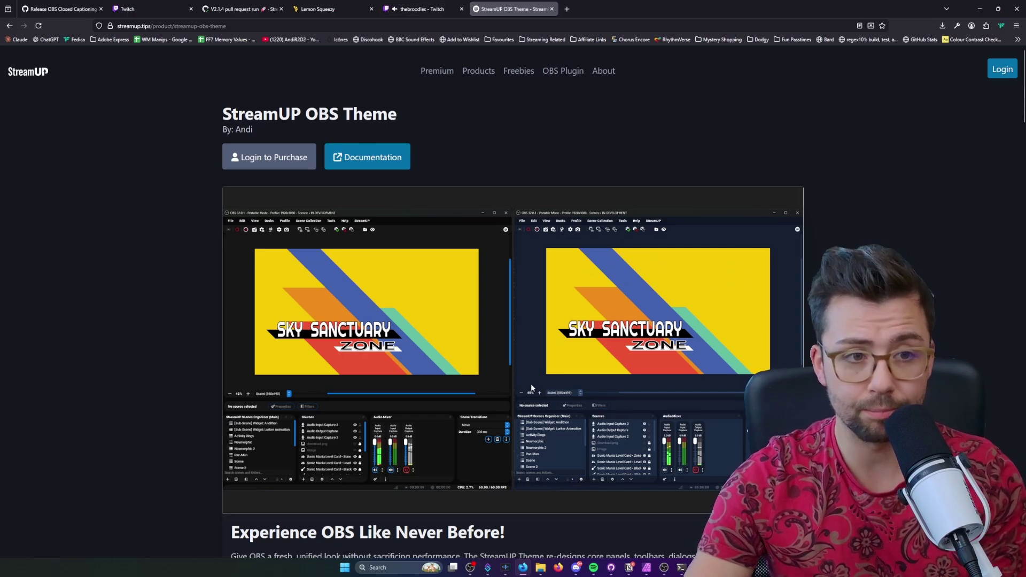
Minimise the browser to reveal OBS with the Sky Sanctuary Zone scene.
click(988, 9)
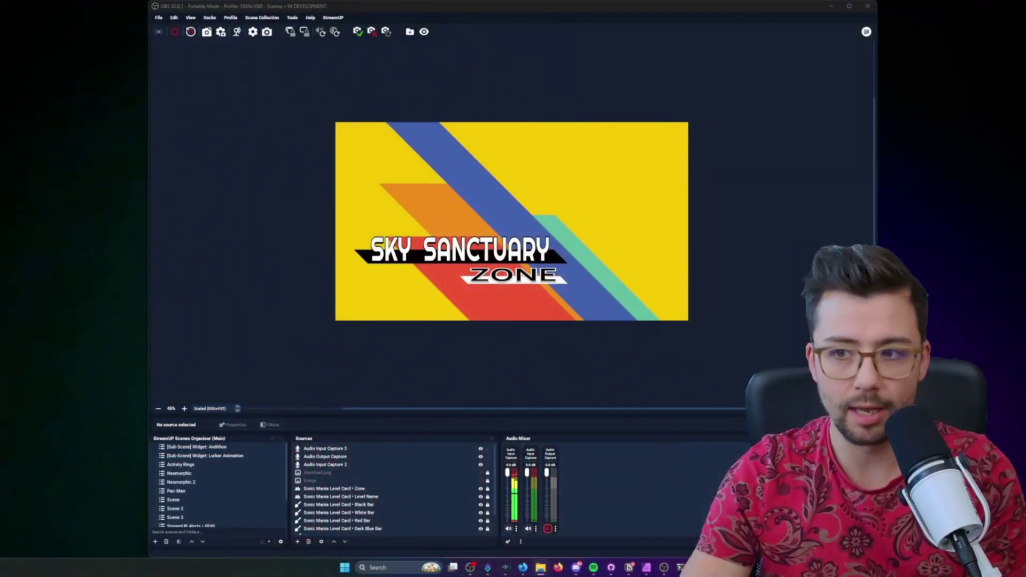
Bring File Explorer over OBS and open StreamUP OBS Theme v0.0.2.zip on the Desktop to show its data folder.
drag(1025, 78, 572, 139)
click(435, 200)
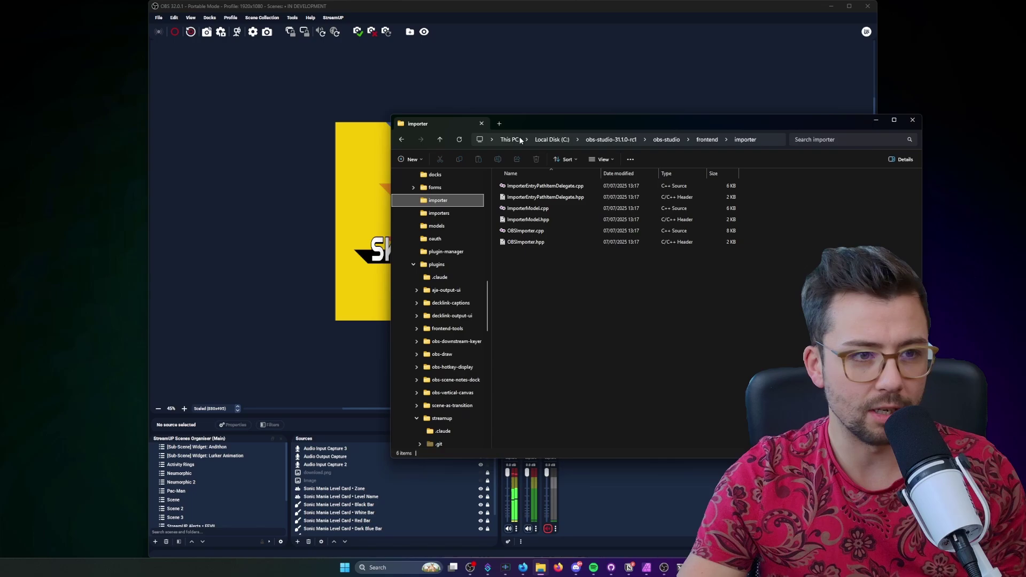
click(545, 140)
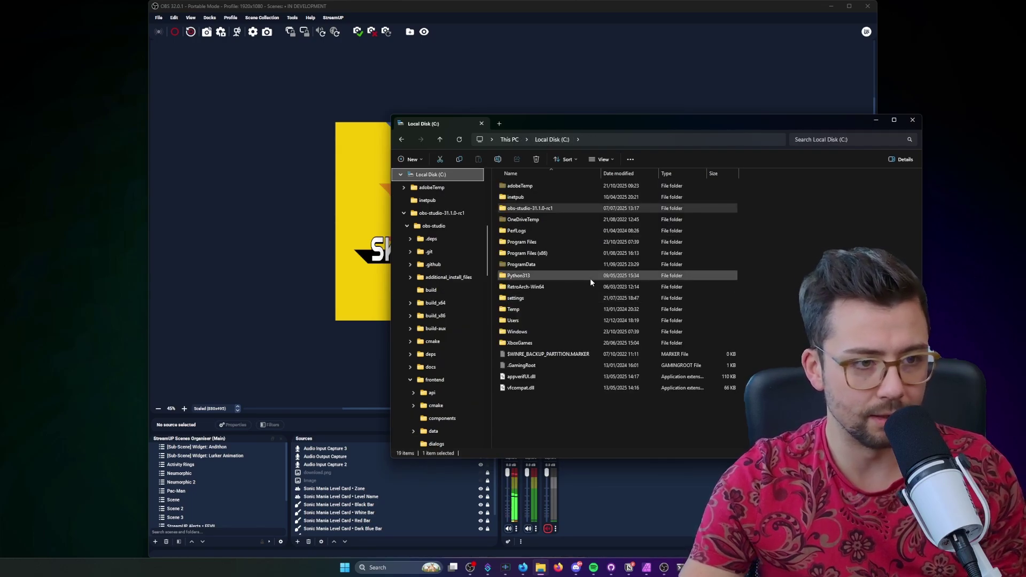
click(438, 241)
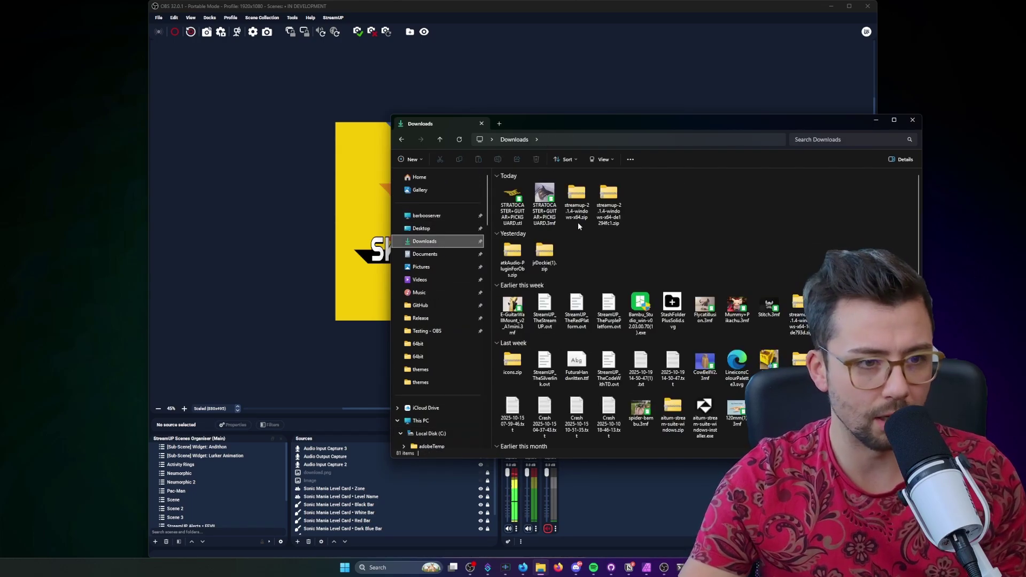
click(457, 229)
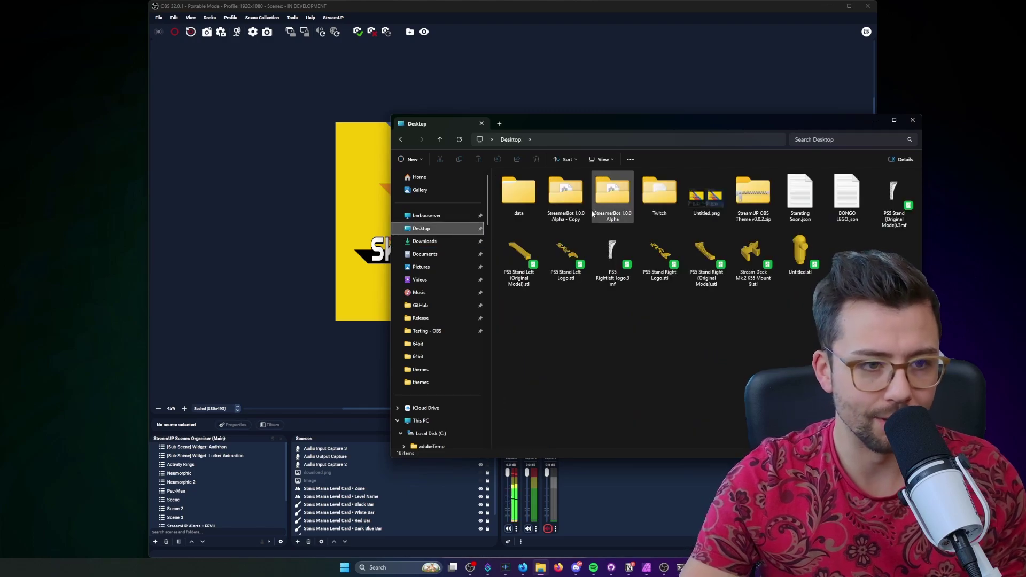
double_click(761, 209)
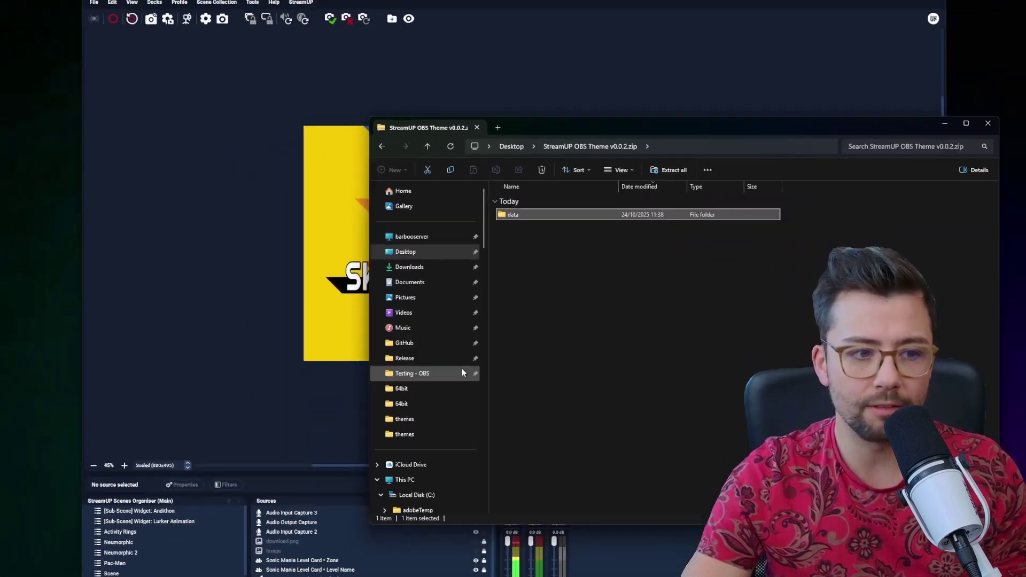
scroll(436, 229, down, 10)
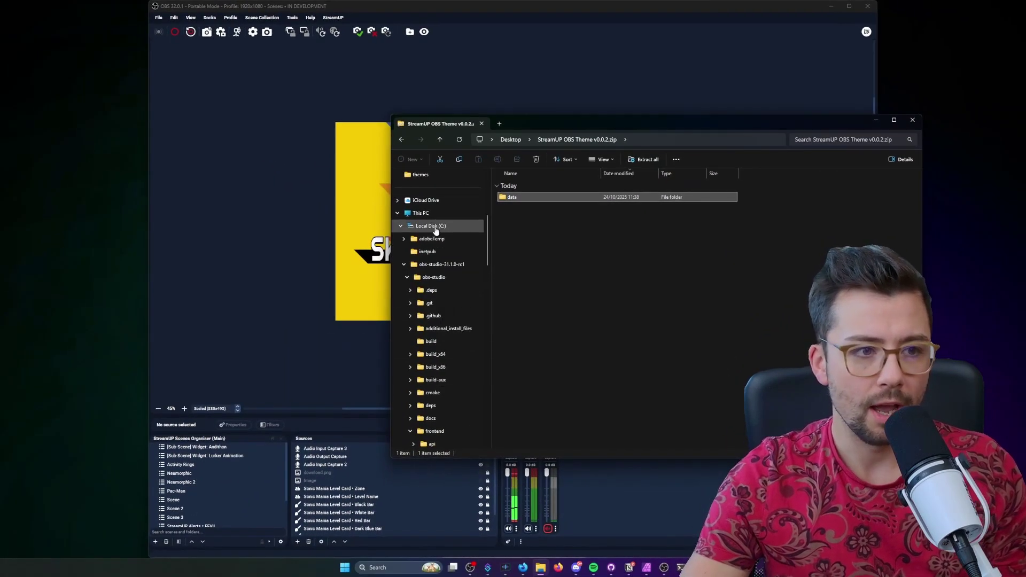
Paste the theme's data folder into Internal SSD (D:) > Software > Testing - OBS, replacing existing files.
click(399, 227)
click(443, 393)
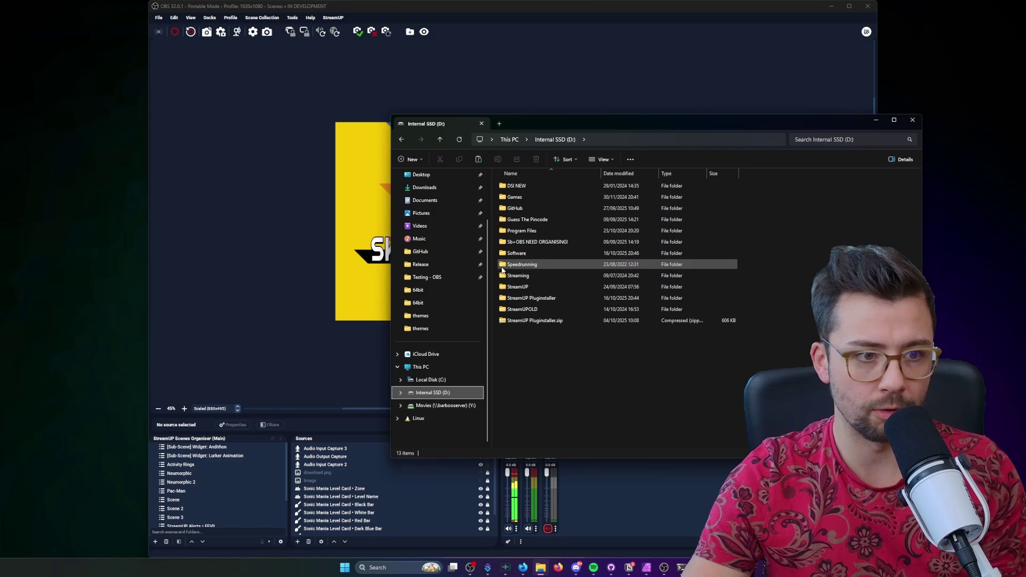
double_click(518, 253)
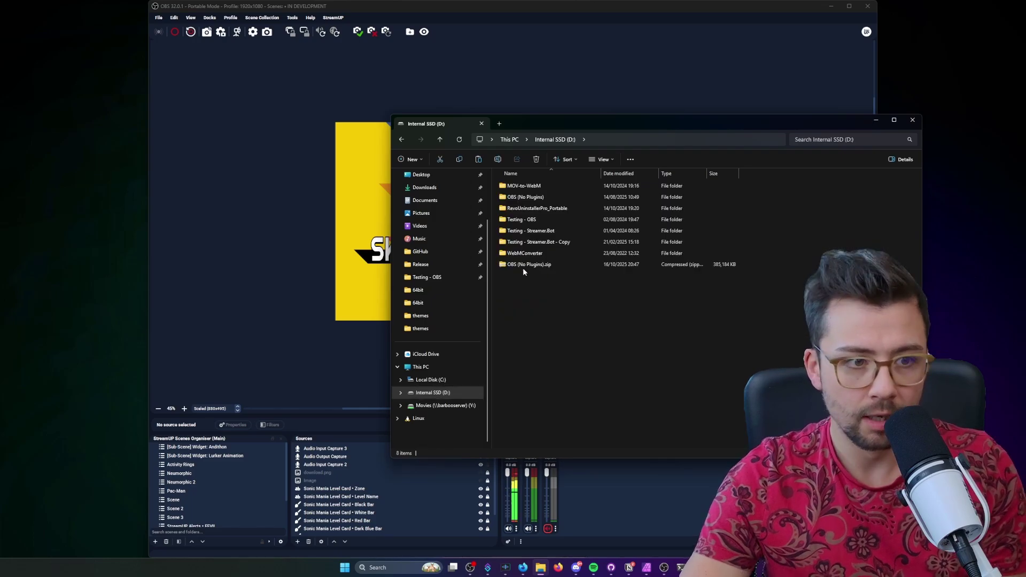
click(534, 221)
double_click(534, 221)
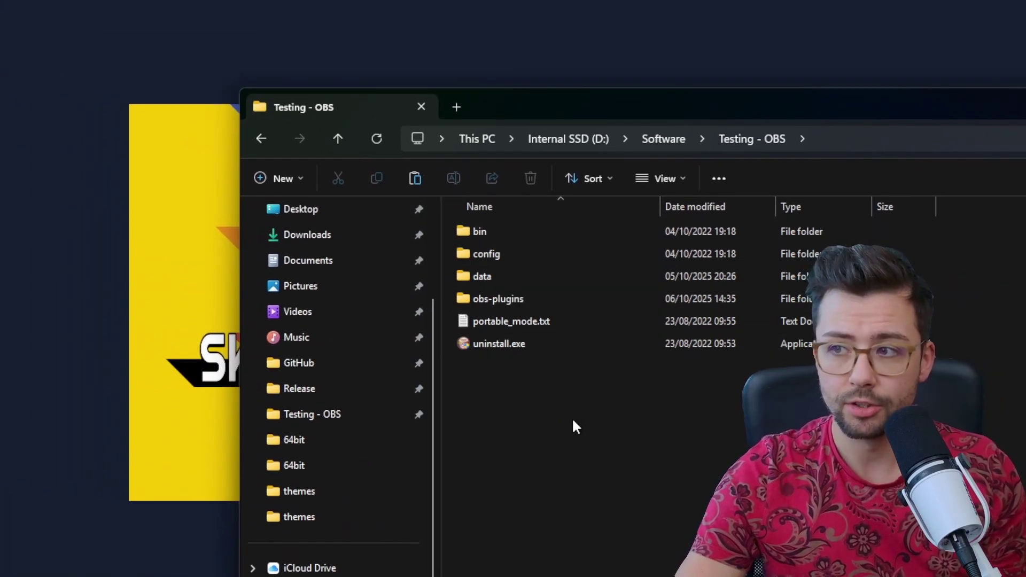
key(ctrl+v)
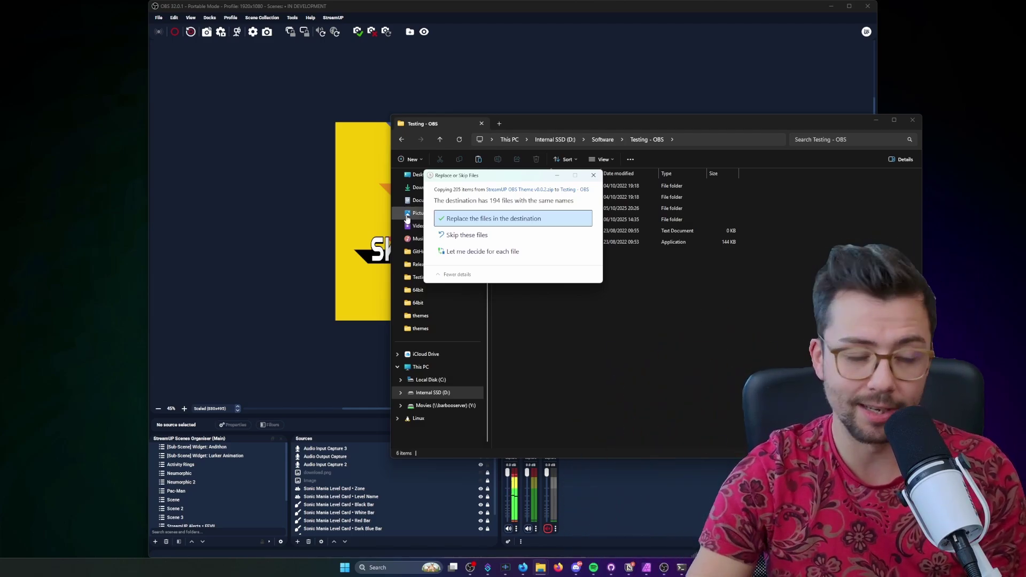
key(Return)
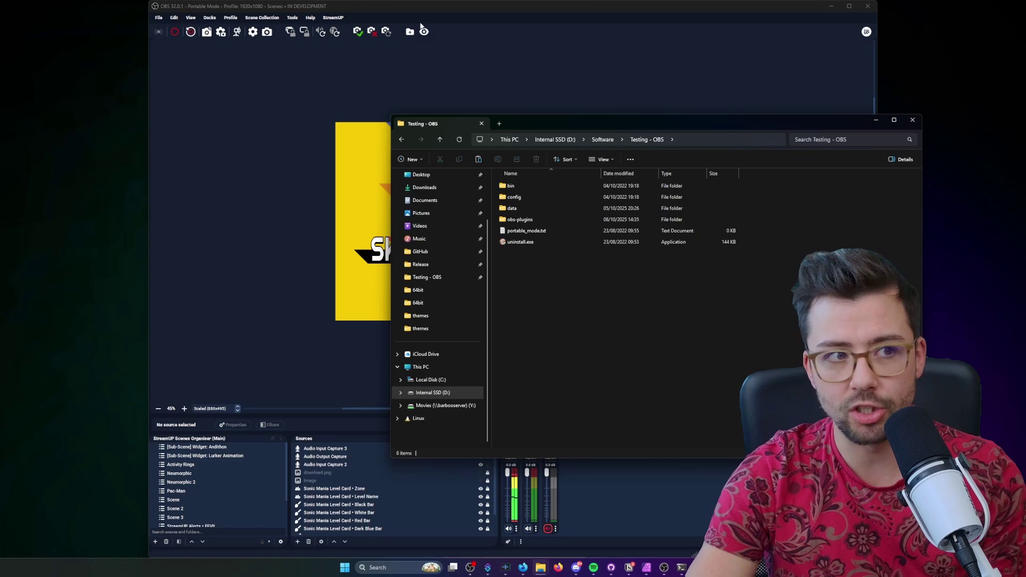
In OBS Appearance settings, pick The Silverlink style for the StreamUP theme and confirm with OK.
click(163, 19)
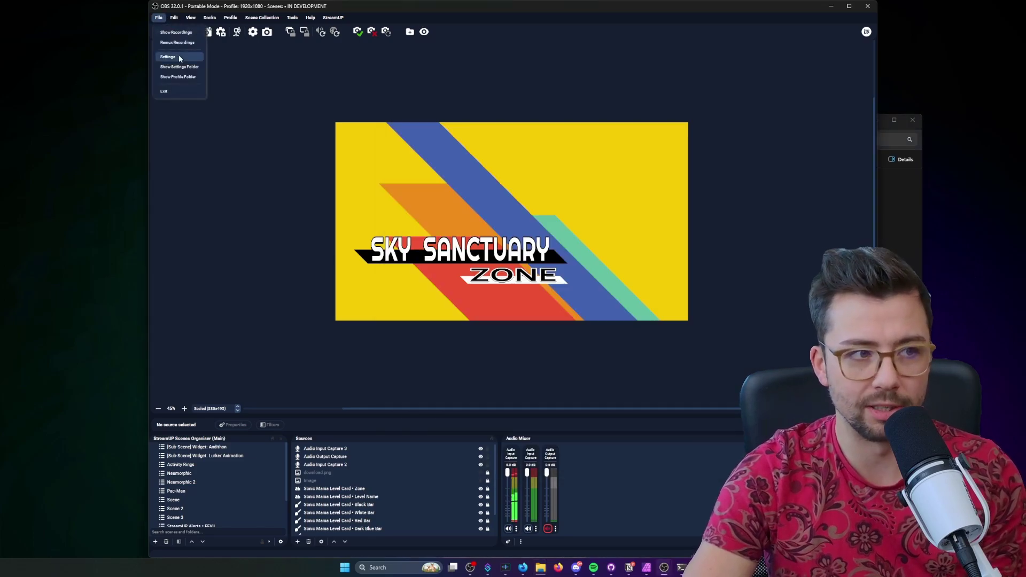
click(195, 69)
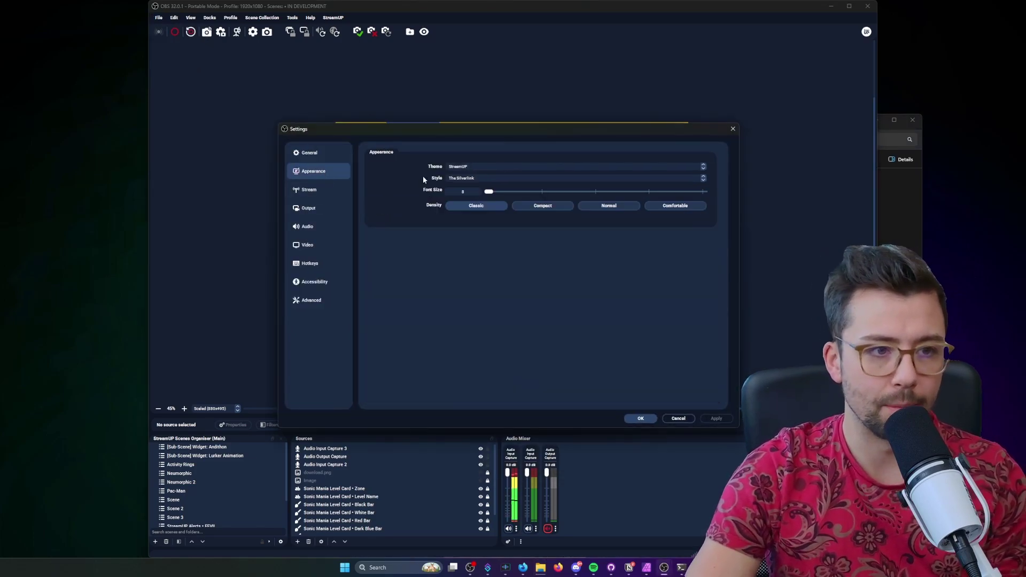
click(472, 178)
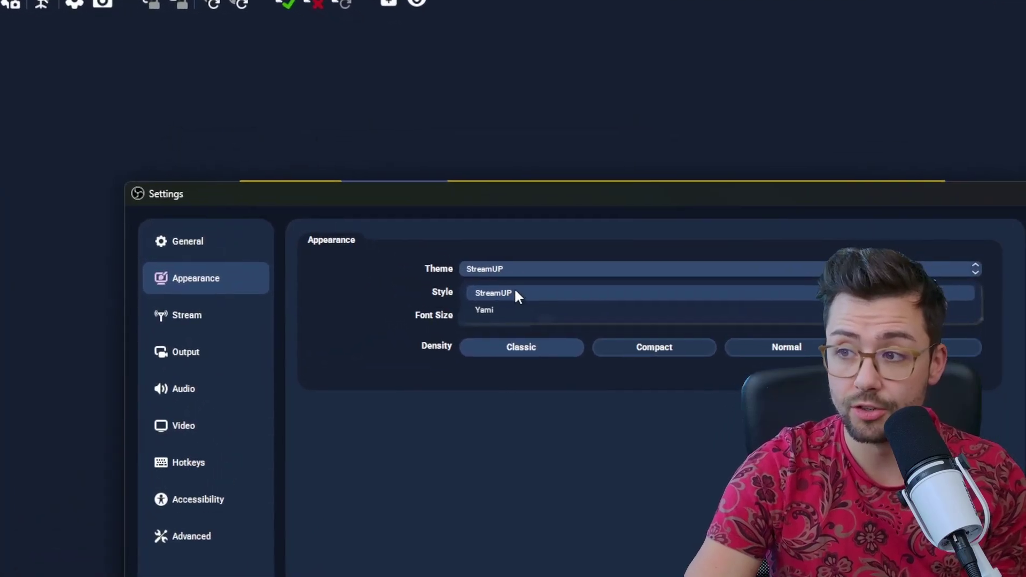
click(513, 293)
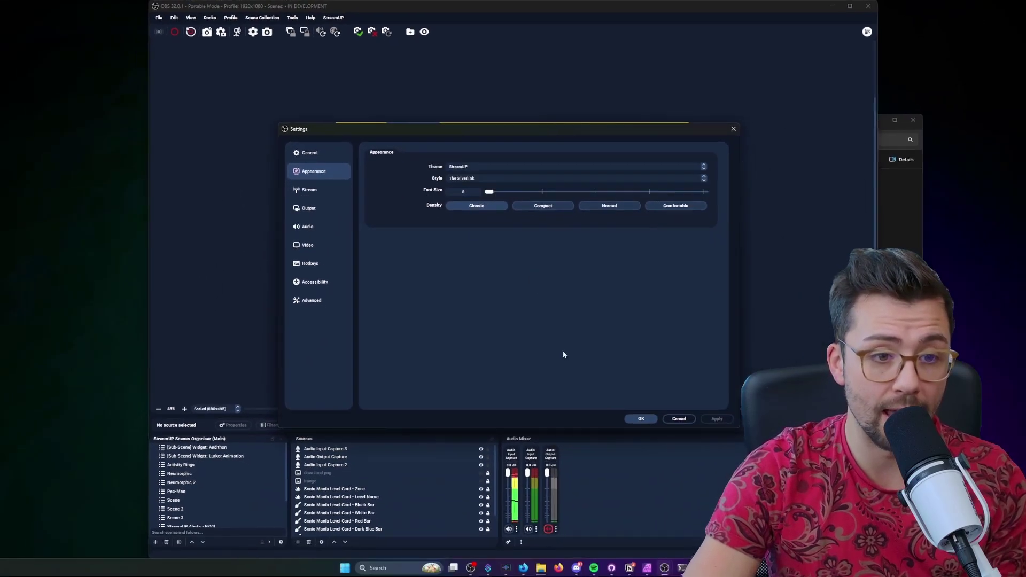
click(641, 418)
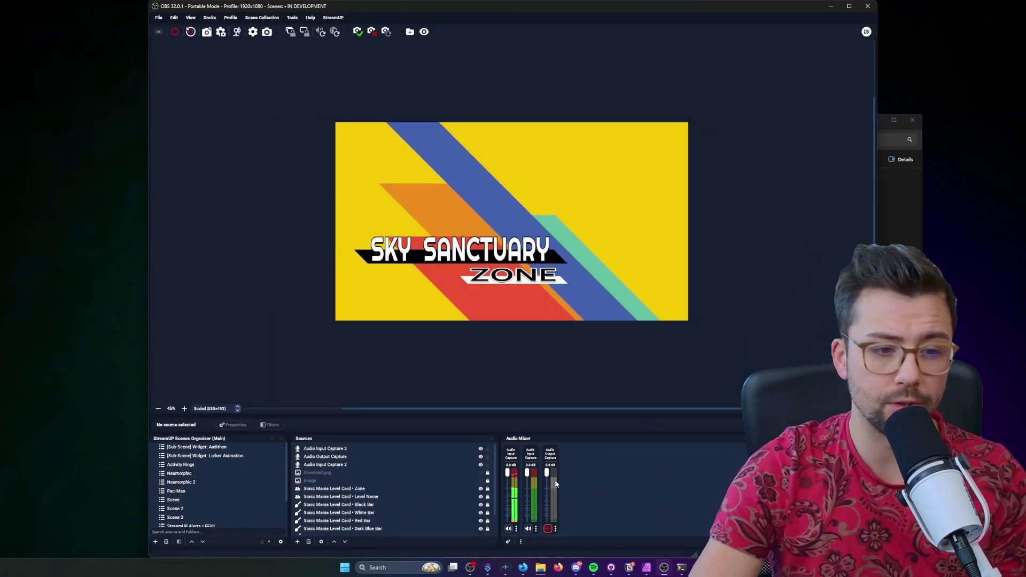